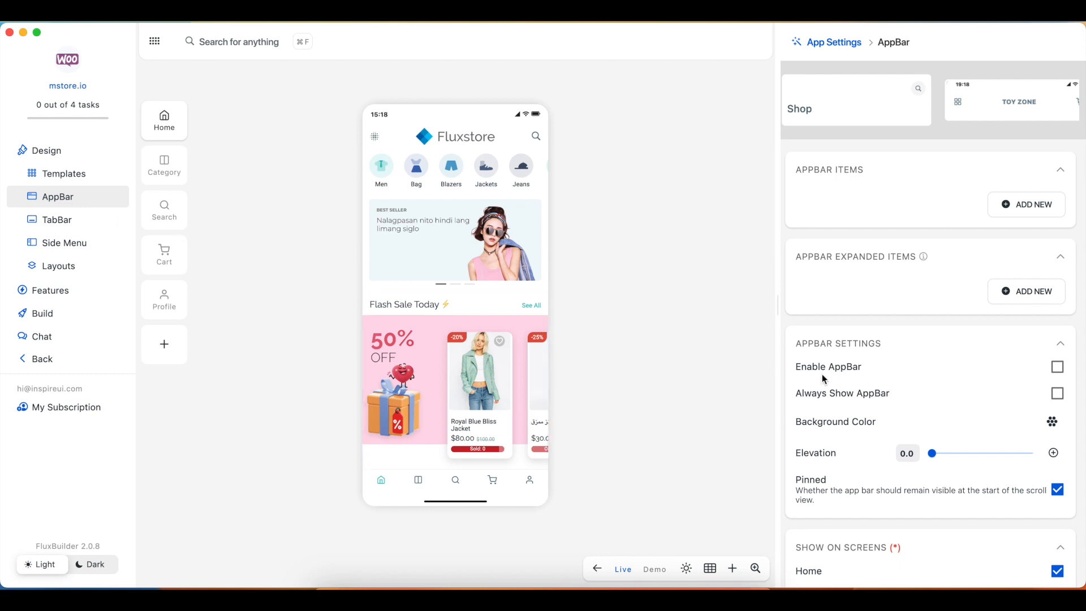
# - Enable the AppBar and start adding a new AppBar item
pyautogui.click(1057, 367)
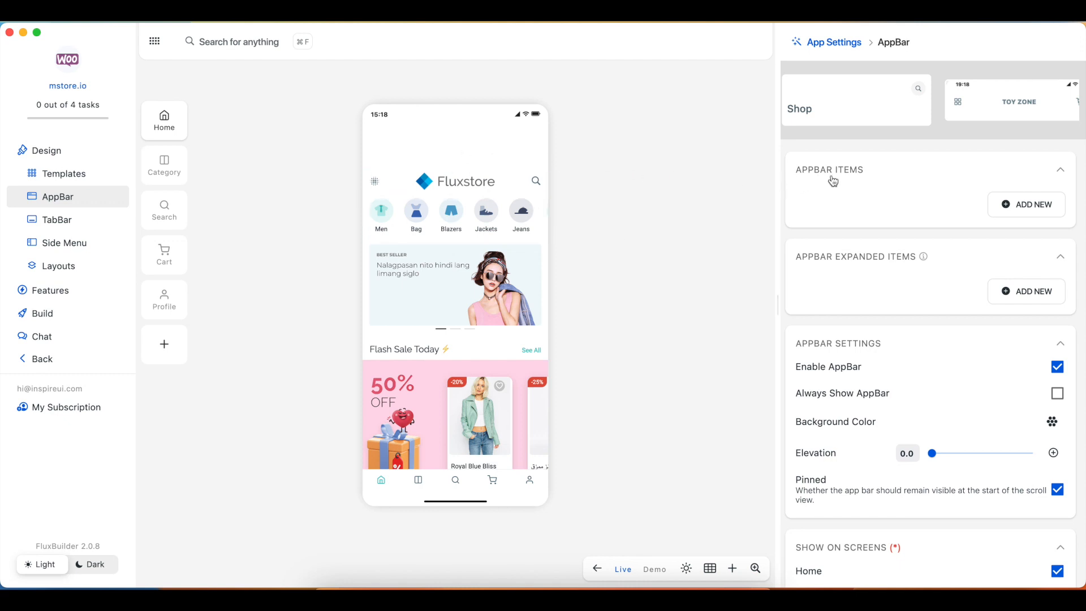
pyautogui.click(1010, 207)
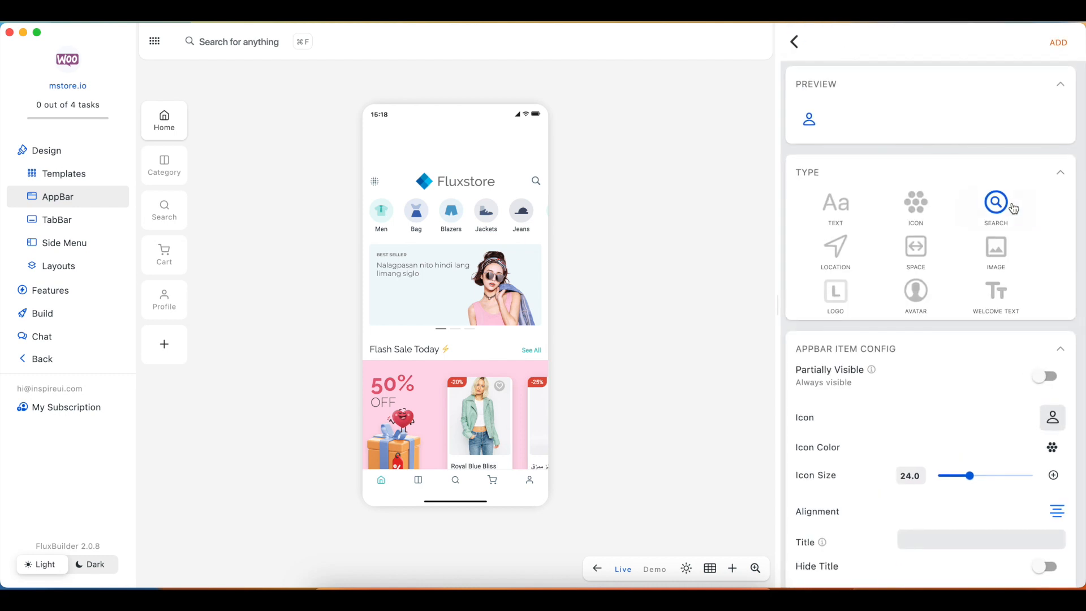
# - Examine the preview and configuration options of the AppBar item types, from Text and Icon through Avatar and Welcome Text
pyautogui.click(831, 209)
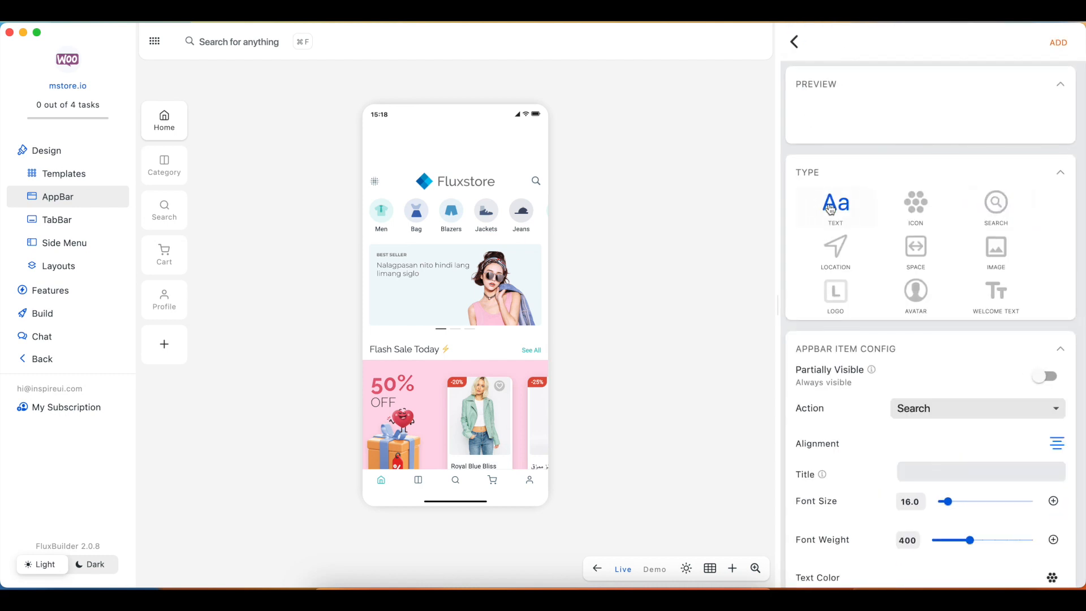
pyautogui.click(923, 208)
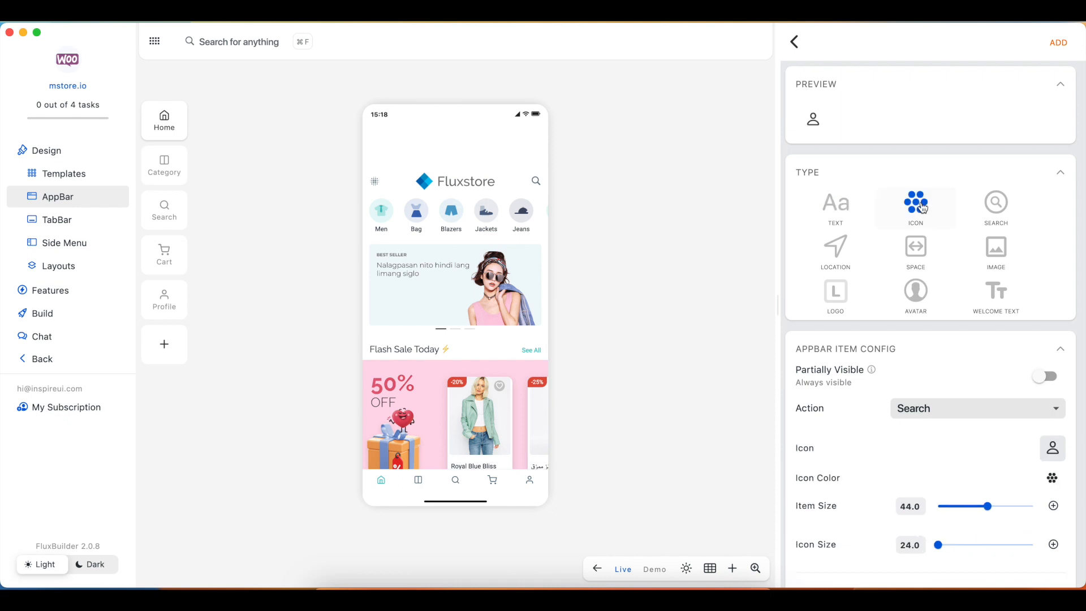
pyautogui.click(987, 211)
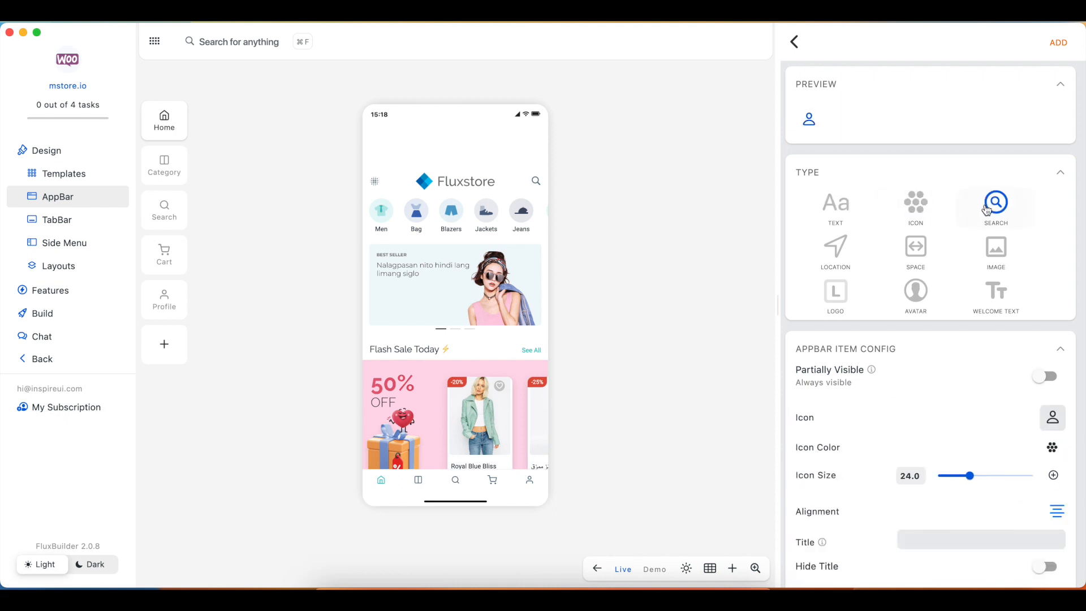
pyautogui.click(836, 257)
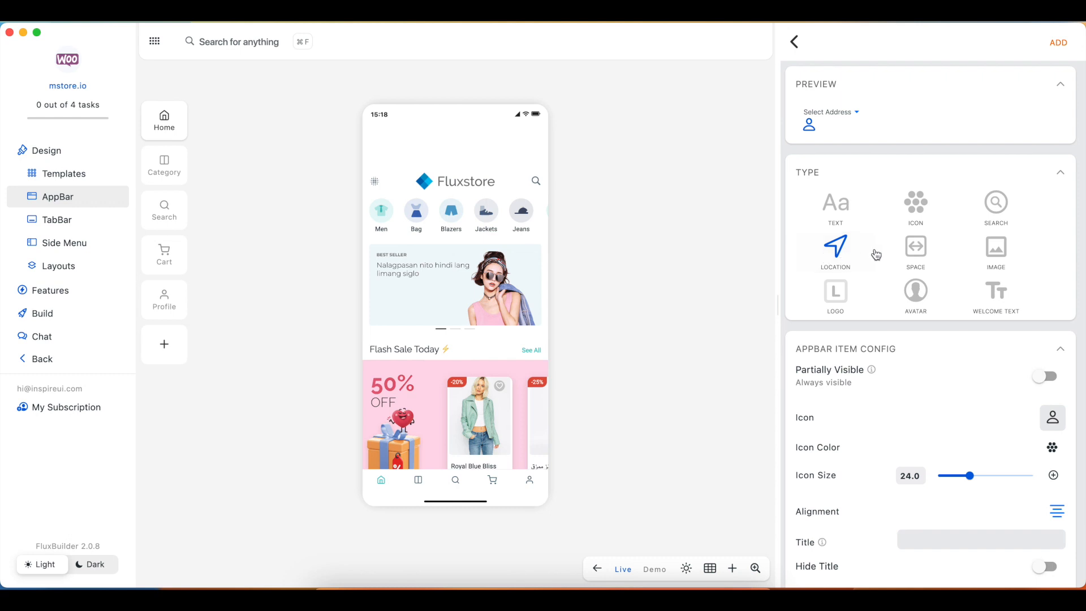
pyautogui.click(915, 249)
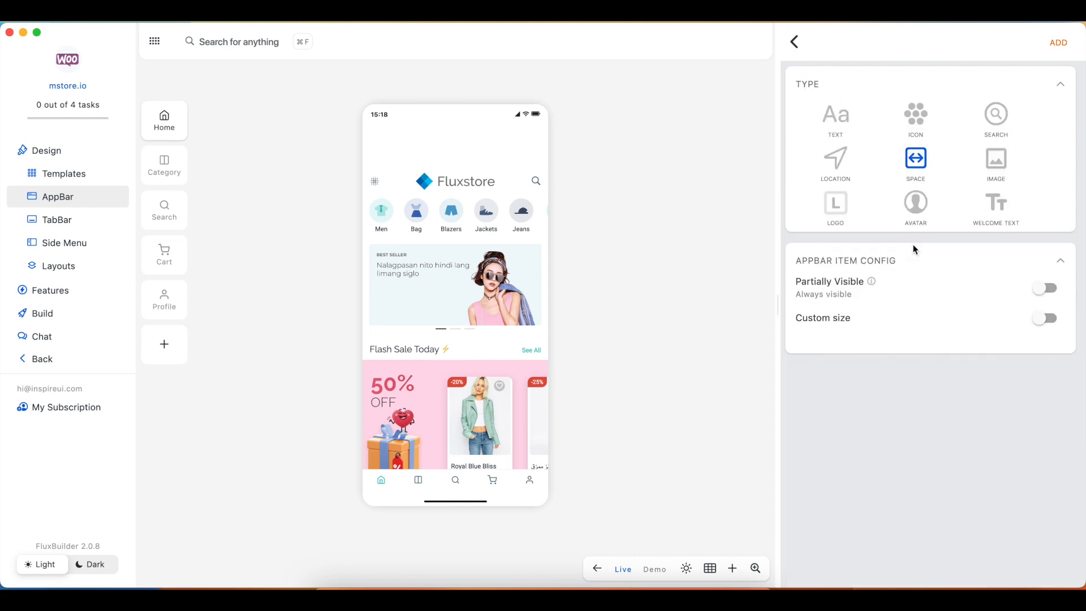
pyautogui.click(994, 170)
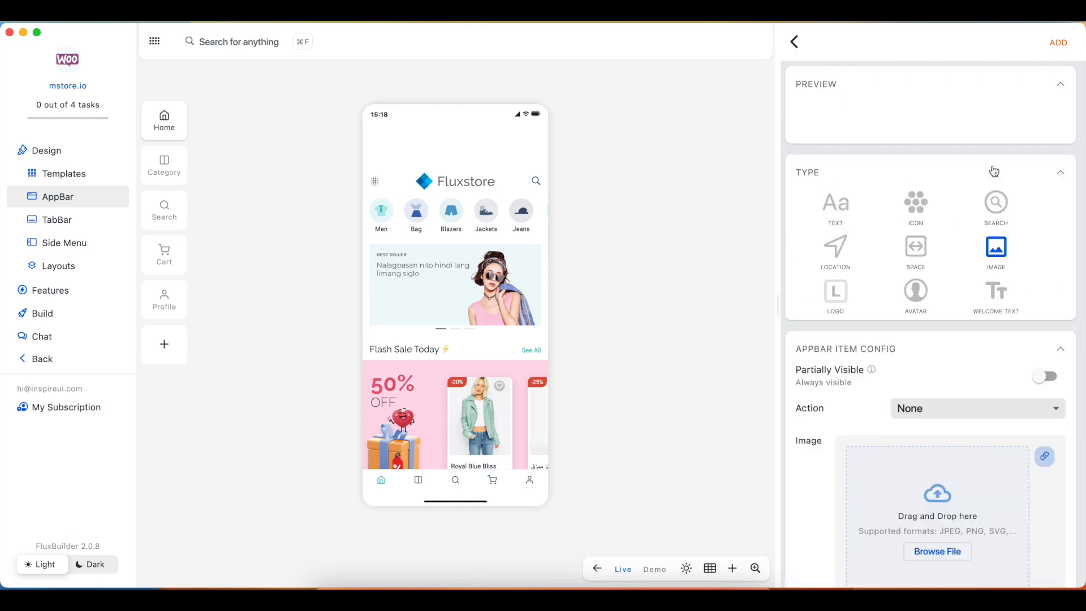
pyautogui.click(837, 301)
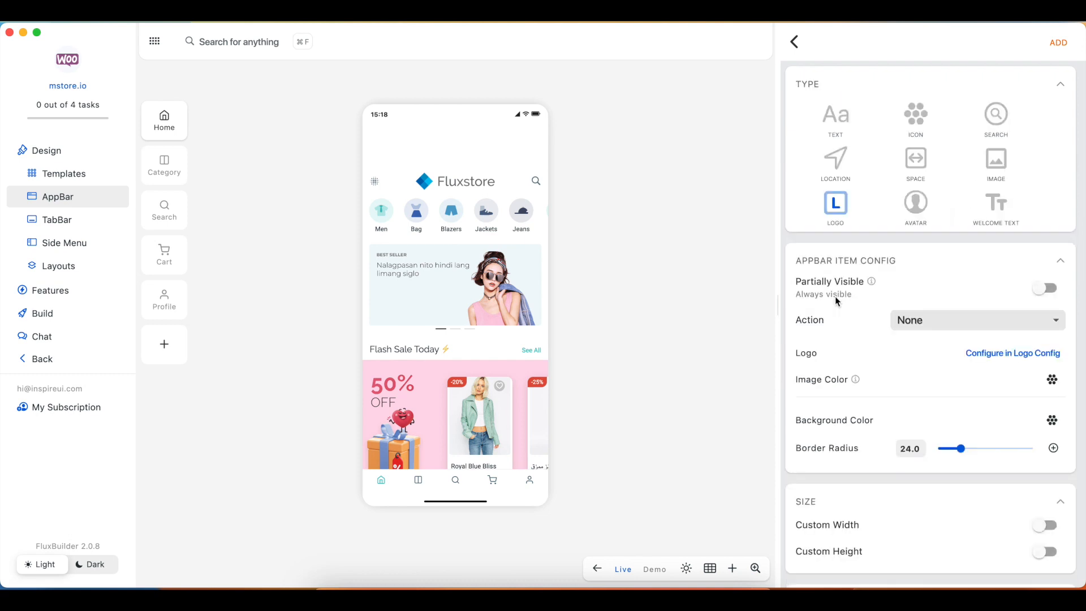
pyautogui.click(925, 216)
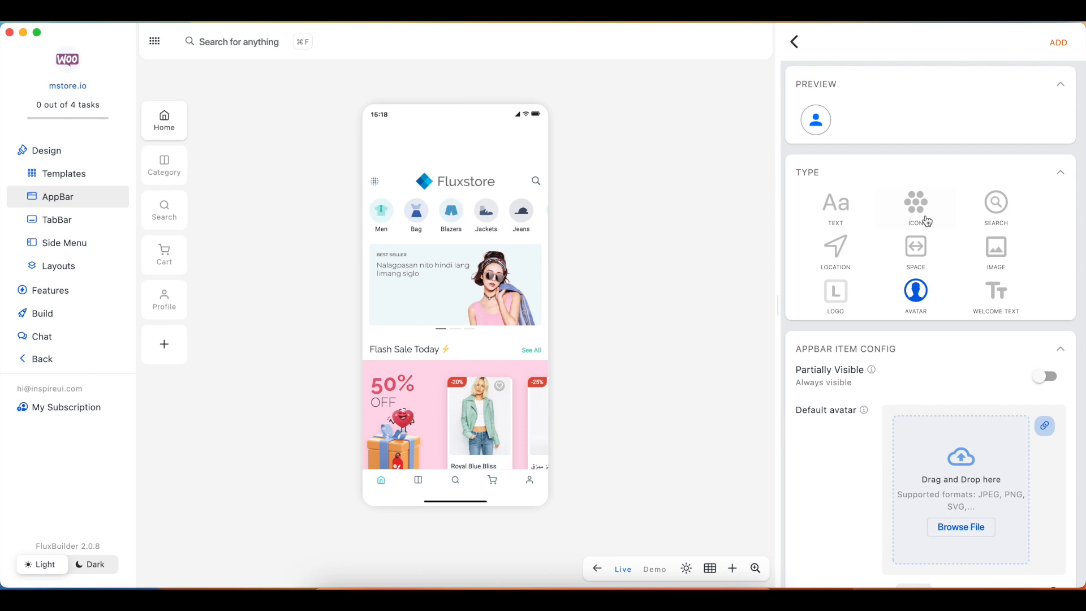
pyautogui.click(999, 296)
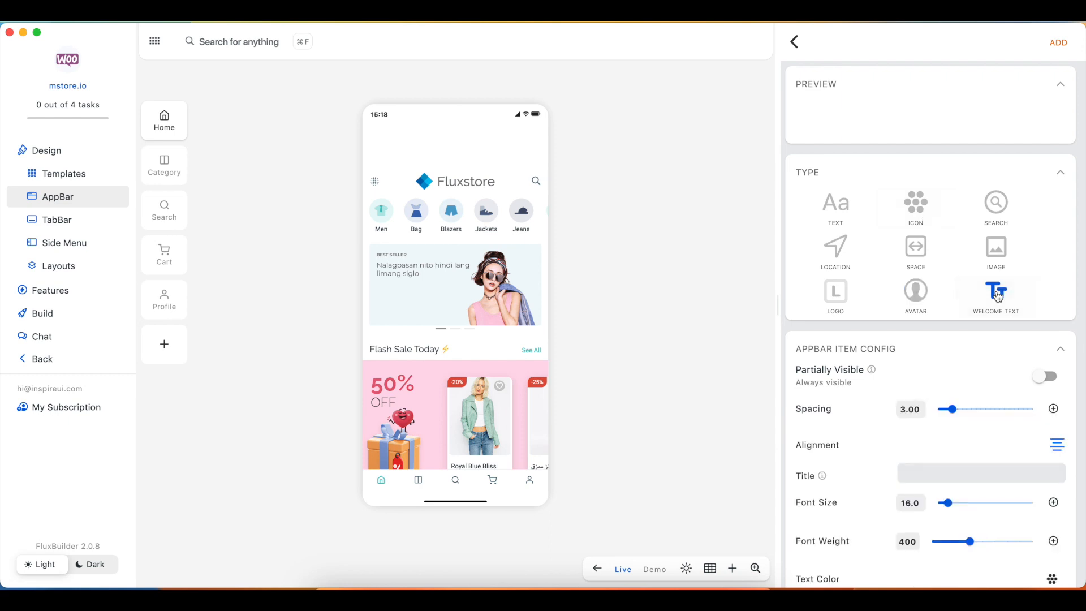
# - Add an item of type Icon to the AppBar, with its action left at None
pyautogui.click(919, 202)
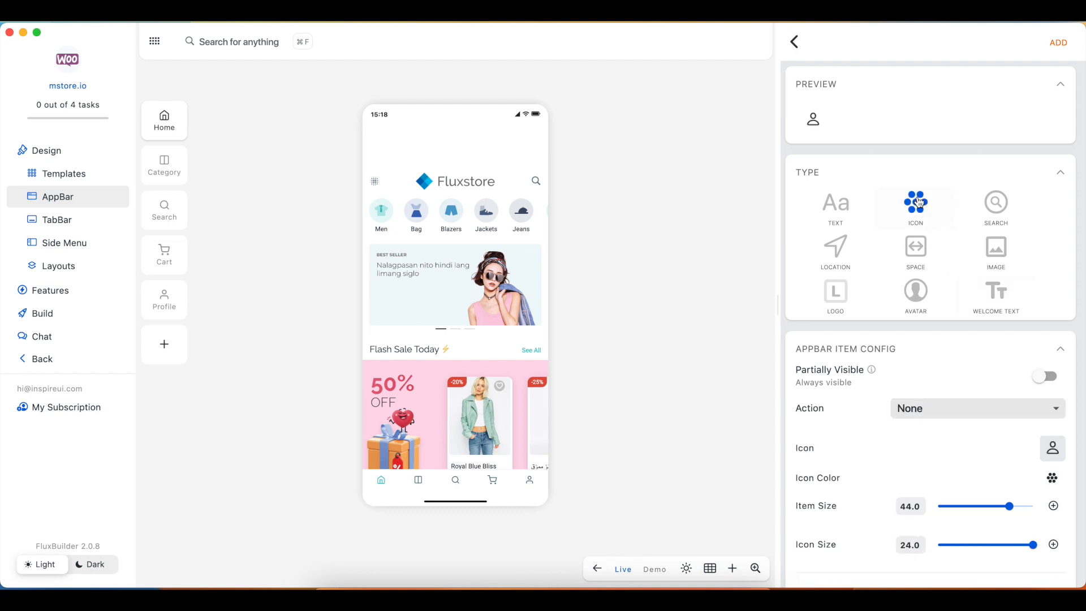
pyautogui.click(1056, 45)
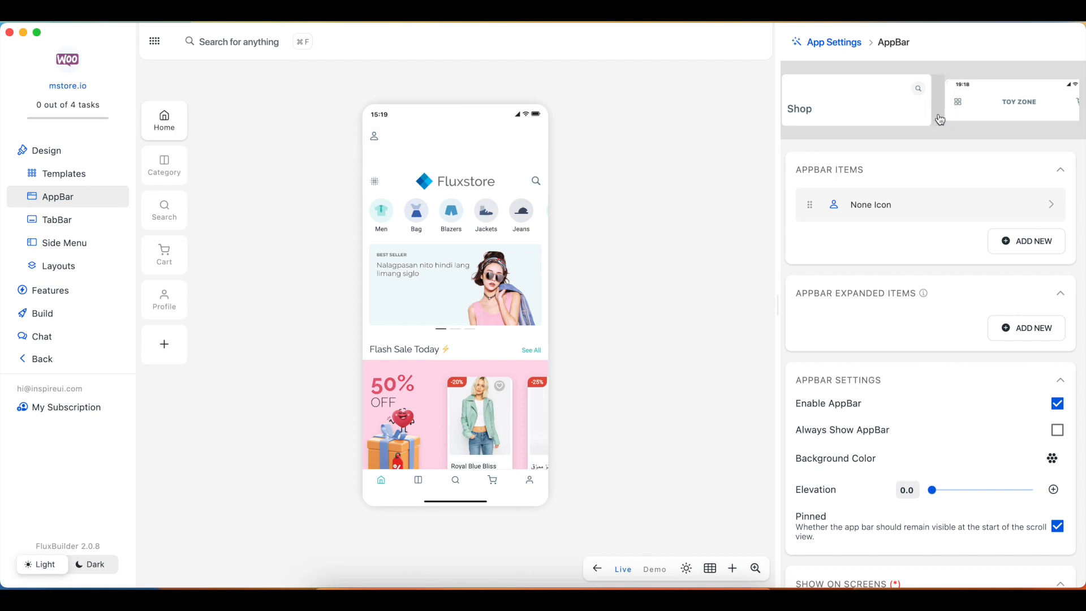
# - Look through the AppBar templates and apply the Shop template with the large title and search icon
pyautogui.hscroll(2, 940, 119)
pyautogui.moveTo(886, 108); pyautogui.dragTo(1018, 124)
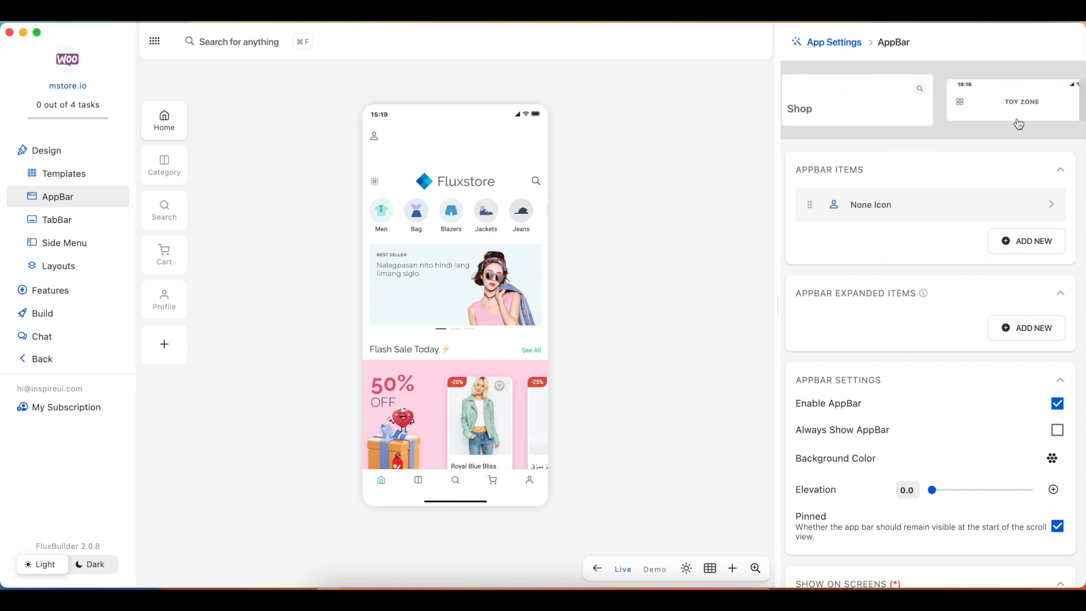
pyautogui.click(860, 105)
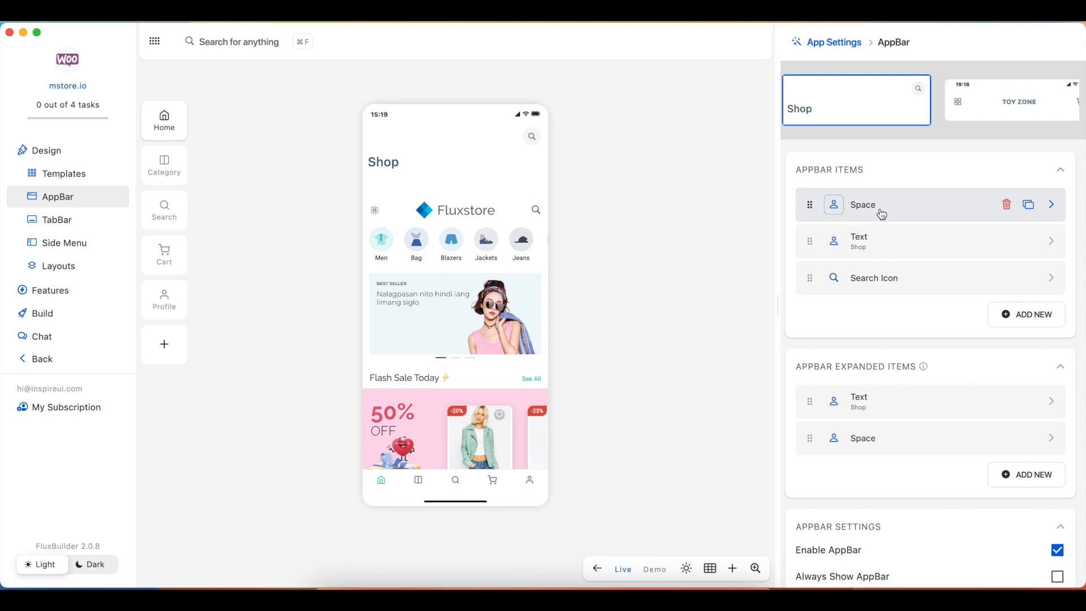
# - Turn off Partially Visible for the Shop text item in the AppBar items and check its behavior by scrolling the phone preview
pyautogui.click(1053, 243)
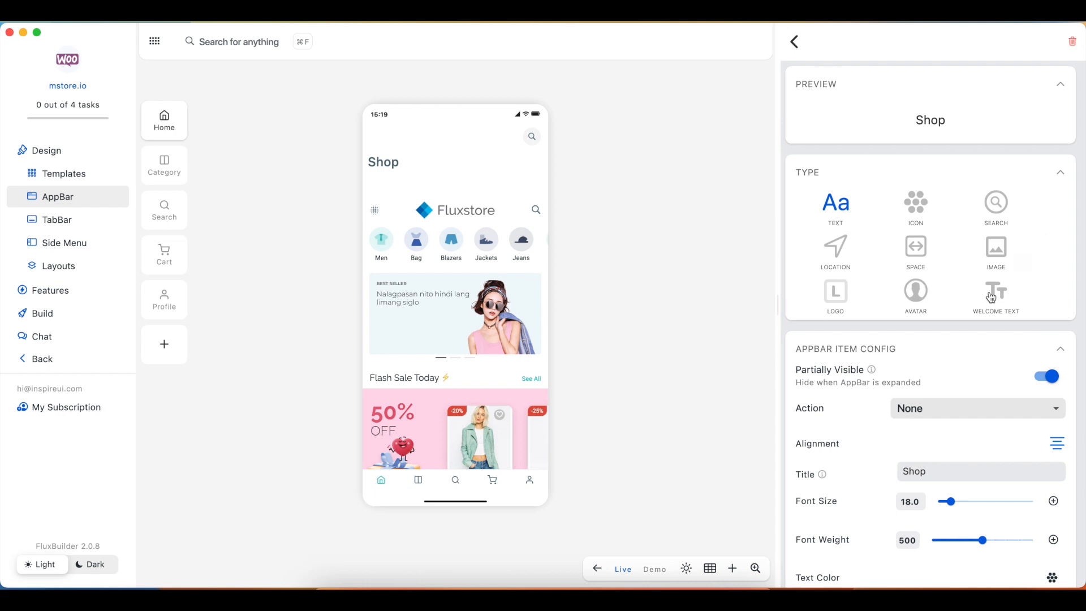
pyautogui.moveTo(914, 329); pyautogui.dragTo(948, 70)
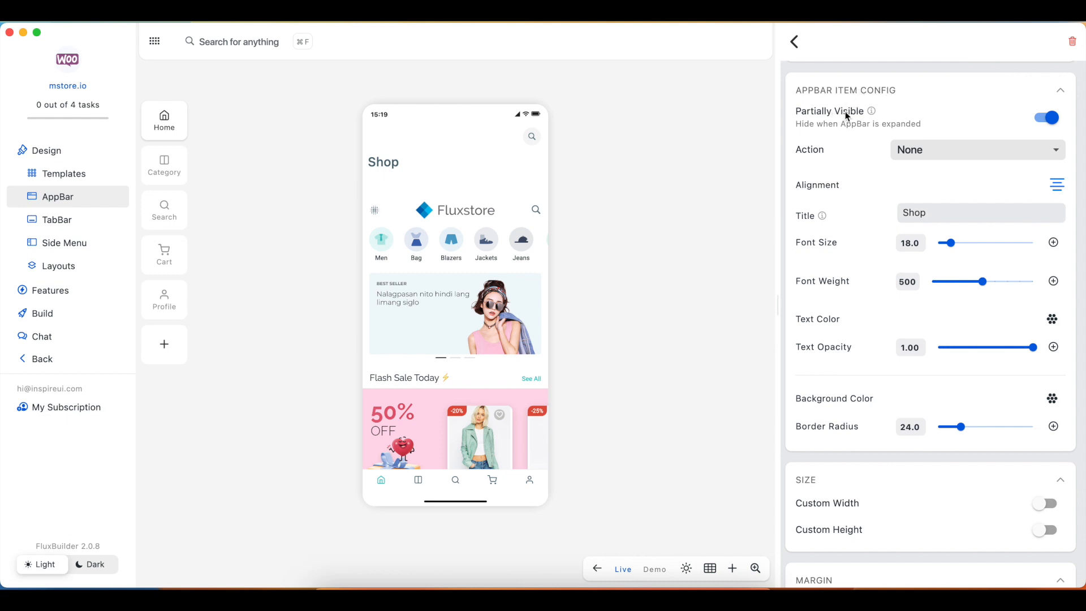
pyautogui.moveTo(874, 112)
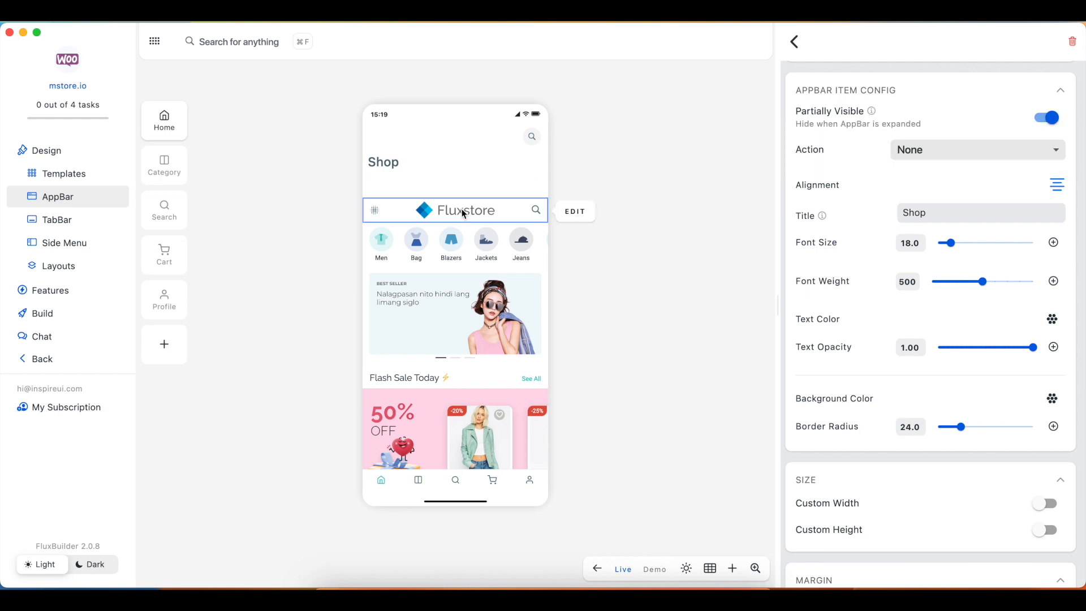
pyautogui.scroll(-5, 461, 212)
pyautogui.scroll(5, 453, 222)
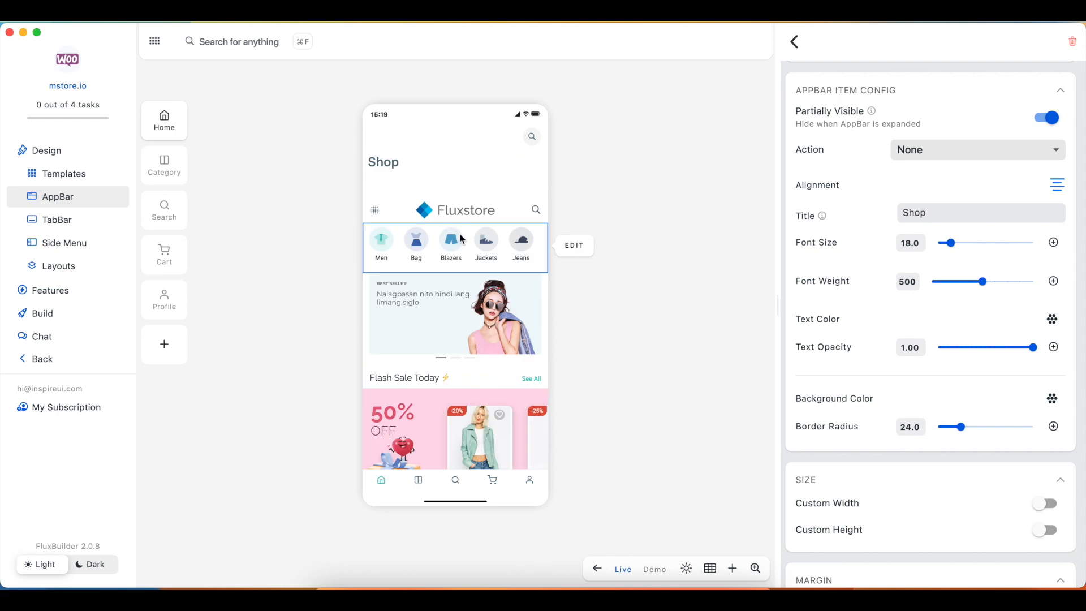
pyautogui.click(1042, 119)
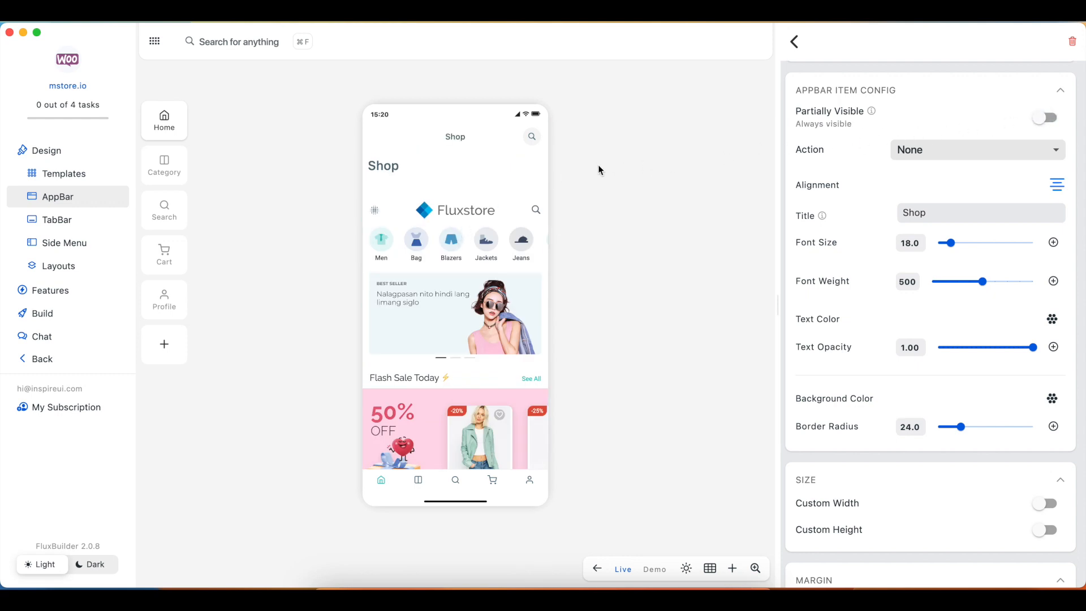
pyautogui.scroll(-2, 482, 272)
pyautogui.scroll(-4, 482, 273)
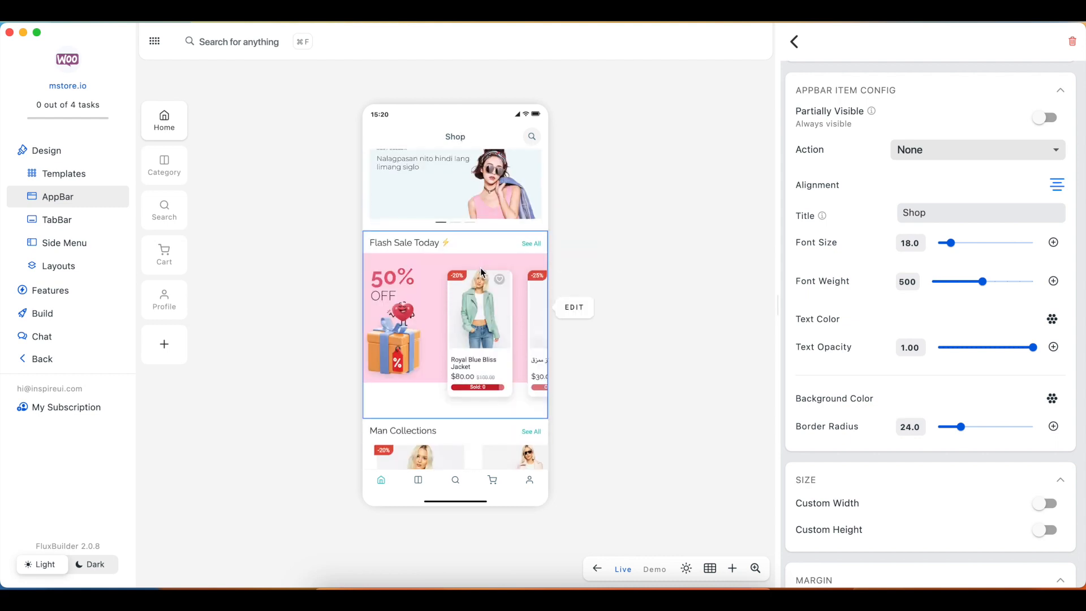
pyautogui.scroll(6, 483, 272)
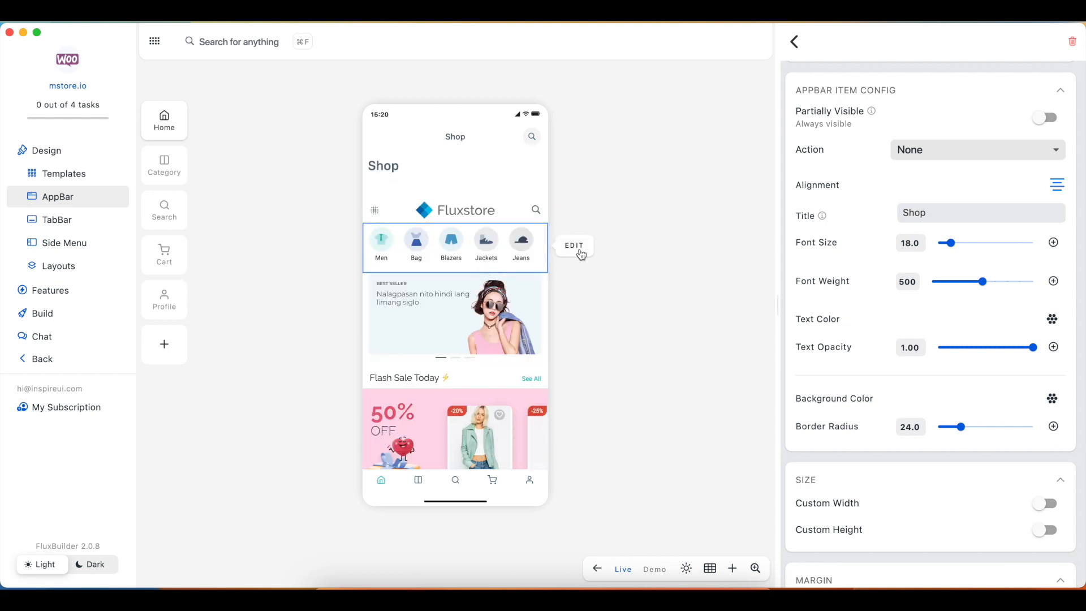
# - Set the Shop text item's alignment to center right
pyautogui.click(1056, 187)
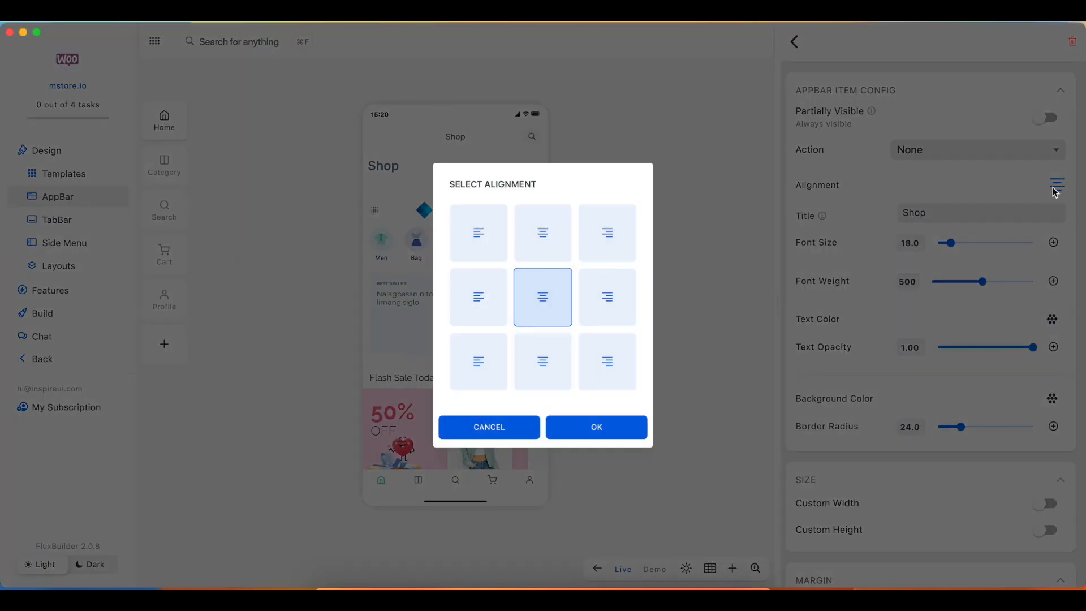
pyautogui.click(608, 300)
pyautogui.click(582, 427)
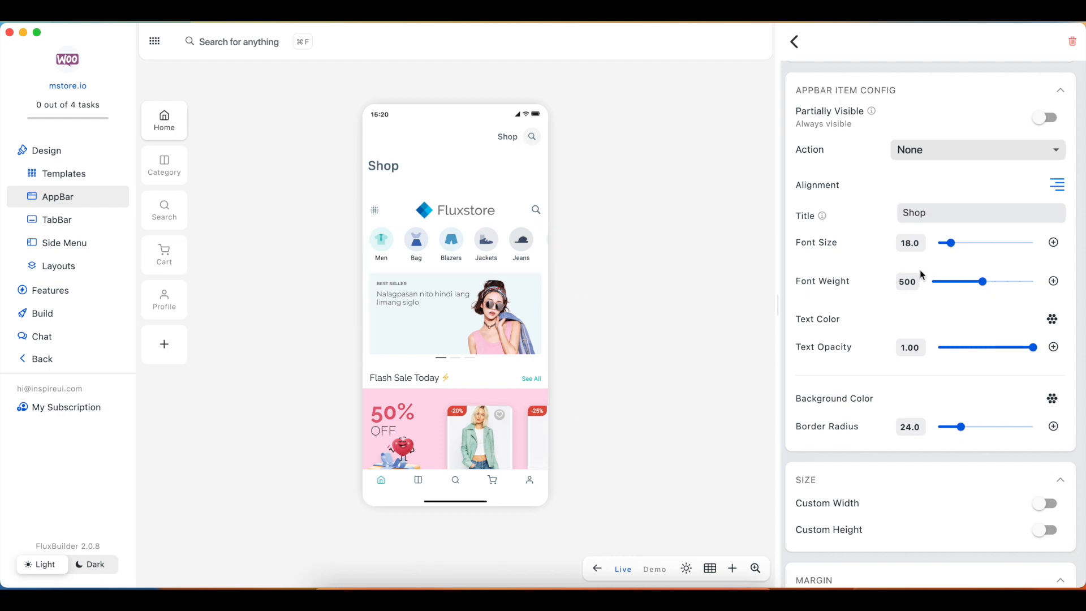
# - Adjust the font size and font weight of the Shop text item
pyautogui.click(967, 244)
pyautogui.click(996, 281)
pyautogui.click(965, 286)
pyautogui.click(952, 245)
# - Enable custom width and height for the Shop text item, with a width of 95 and a height of 43.7
pyautogui.scroll(-10, 909, 453)
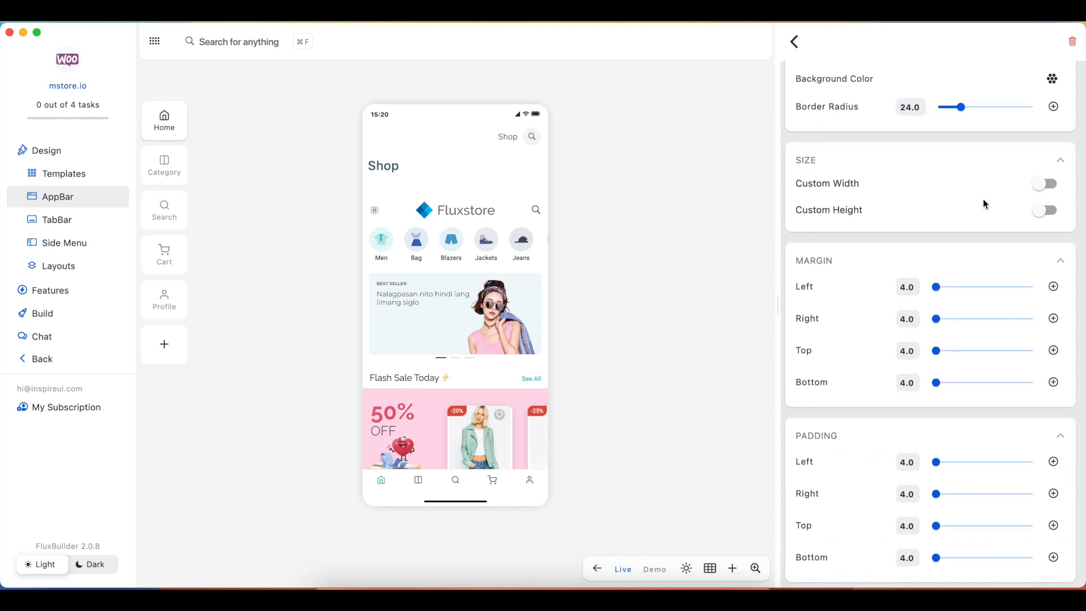
pyautogui.click(1051, 190)
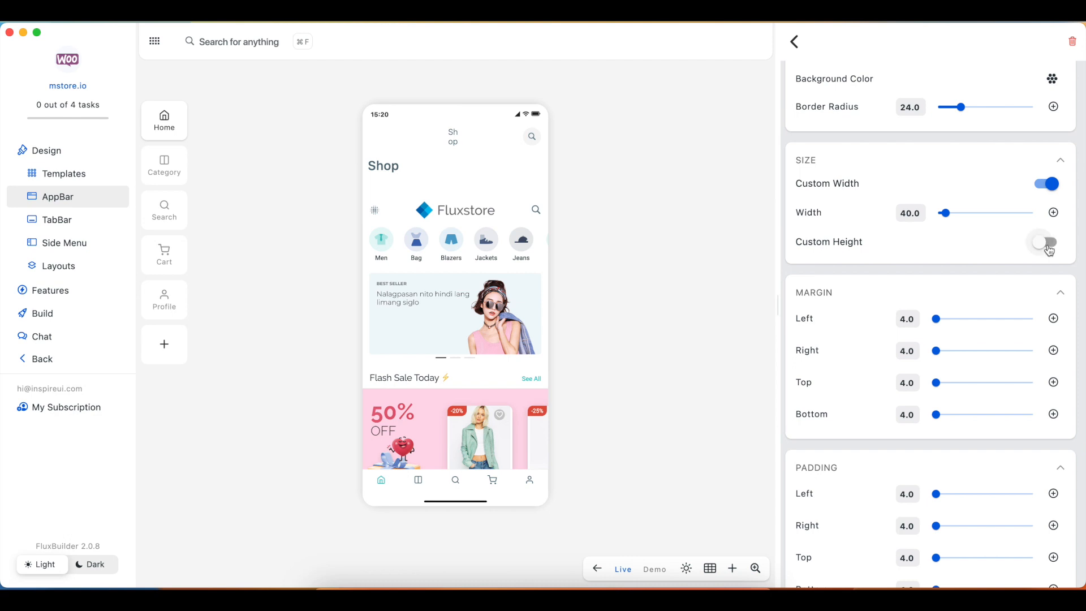
pyautogui.click(1047, 244)
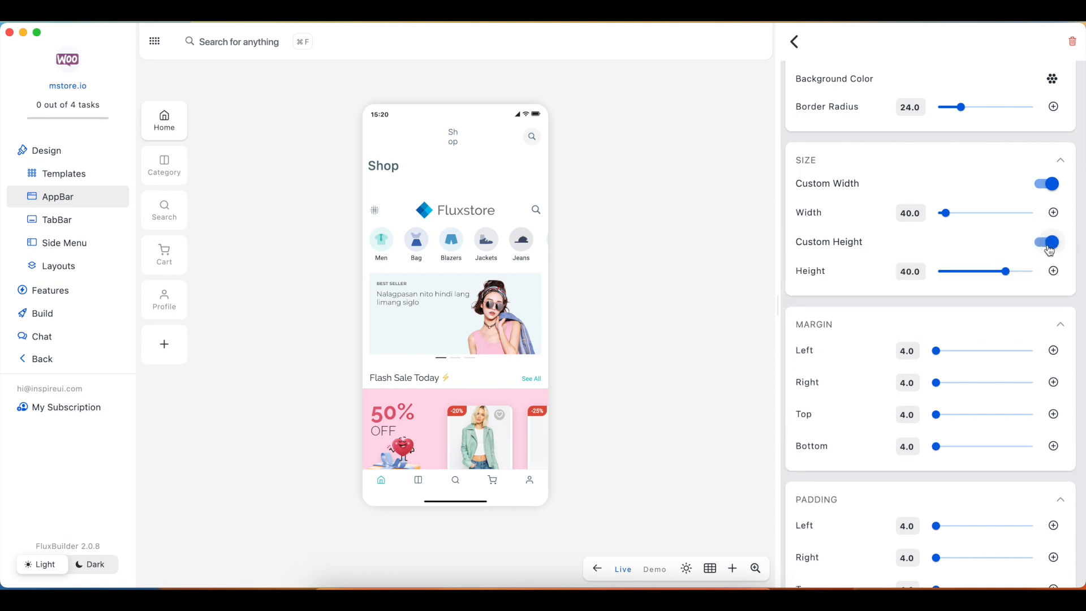
pyautogui.click(955, 217)
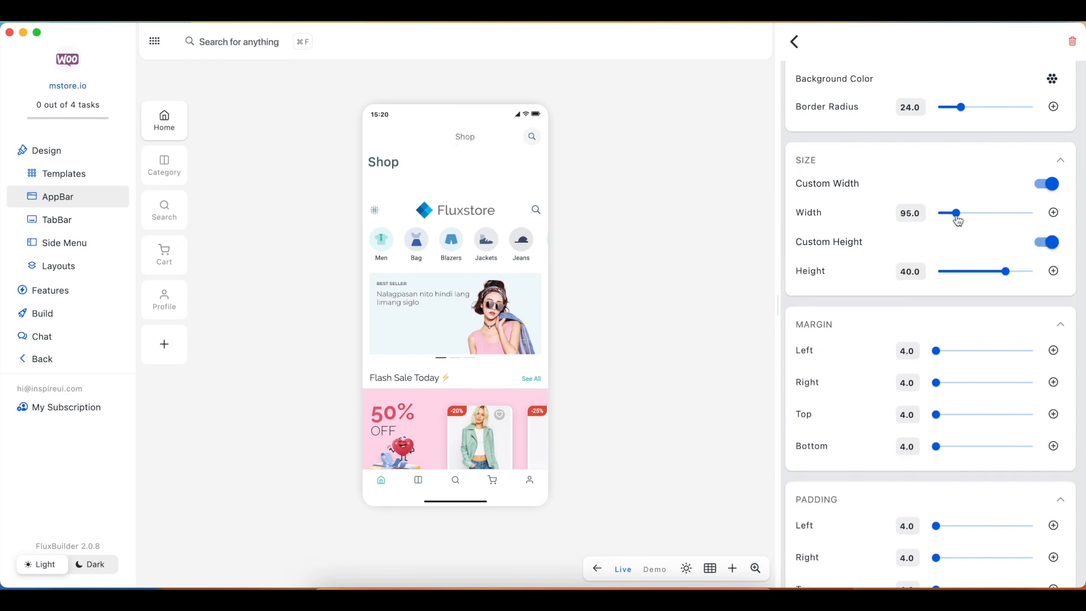
pyautogui.click(968, 273)
pyautogui.moveTo(971, 277); pyautogui.dragTo(978, 275)
pyautogui.click(1013, 274)
# - Set the Shop text item's left margin to 1 and right margin to 2, and return to the AppBar settings
pyautogui.click(960, 351)
pyautogui.click(960, 384)
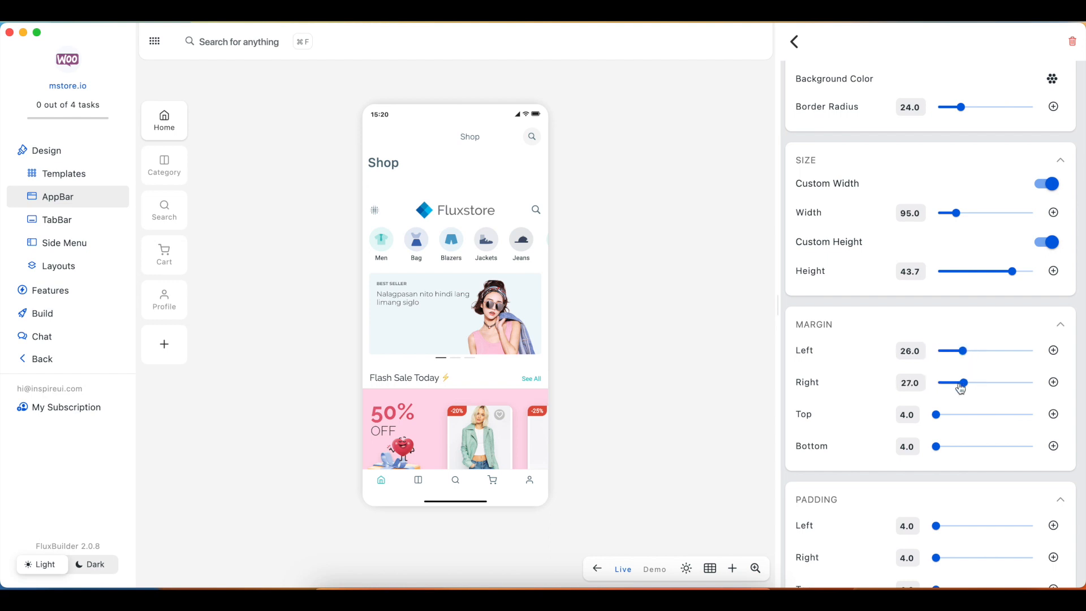
pyautogui.click(936, 384)
pyautogui.click(941, 351)
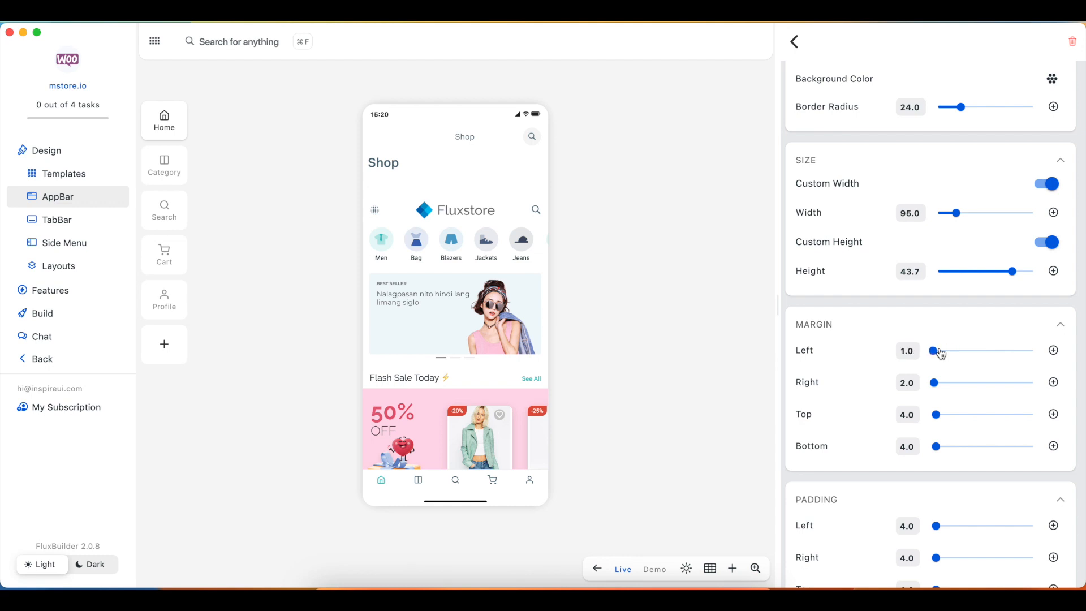
pyautogui.click(793, 42)
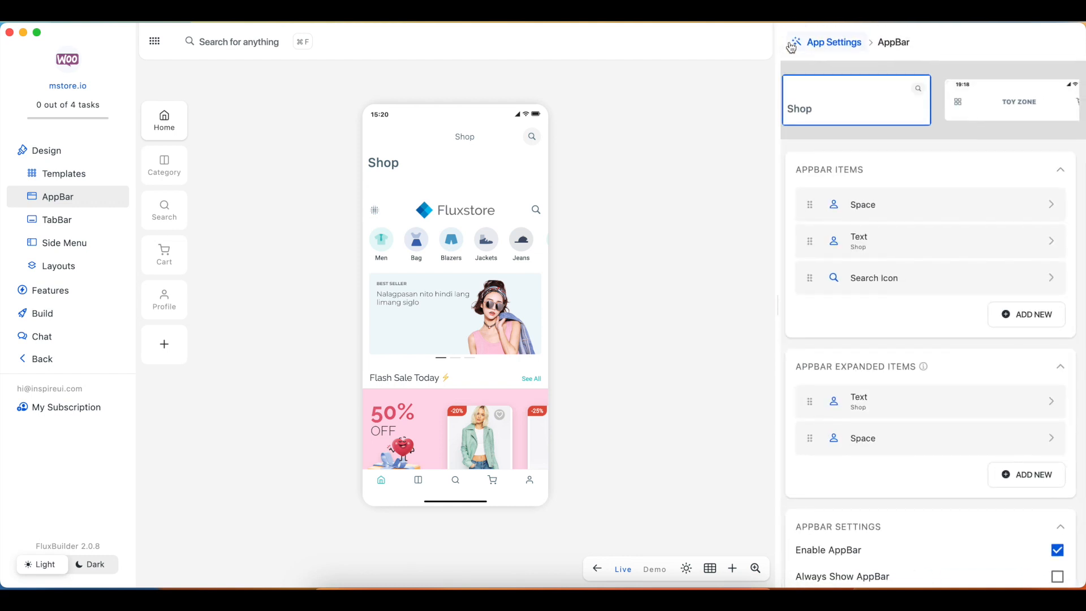
# - Change the Space item in the AppBar items to the Avatar type and view its configuration options
pyautogui.moveTo(866, 212)
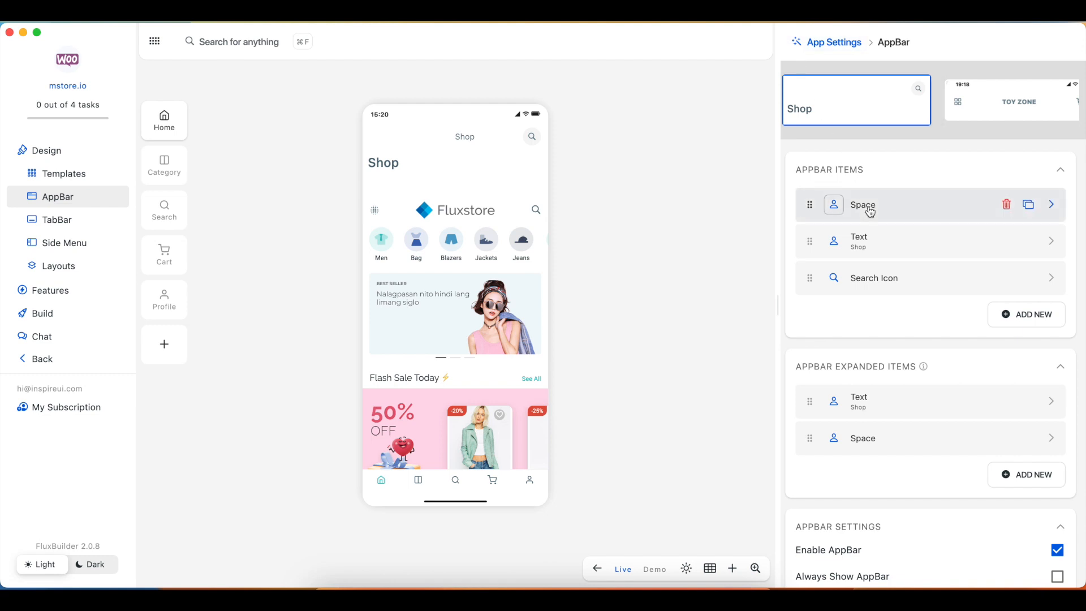
pyautogui.click(1051, 204)
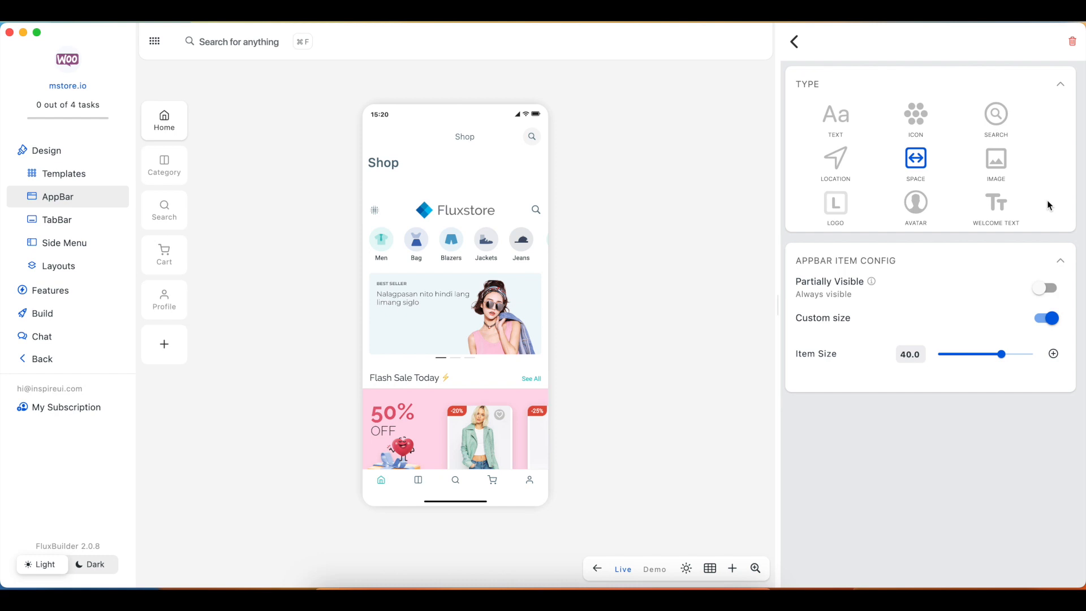
pyautogui.click(922, 210)
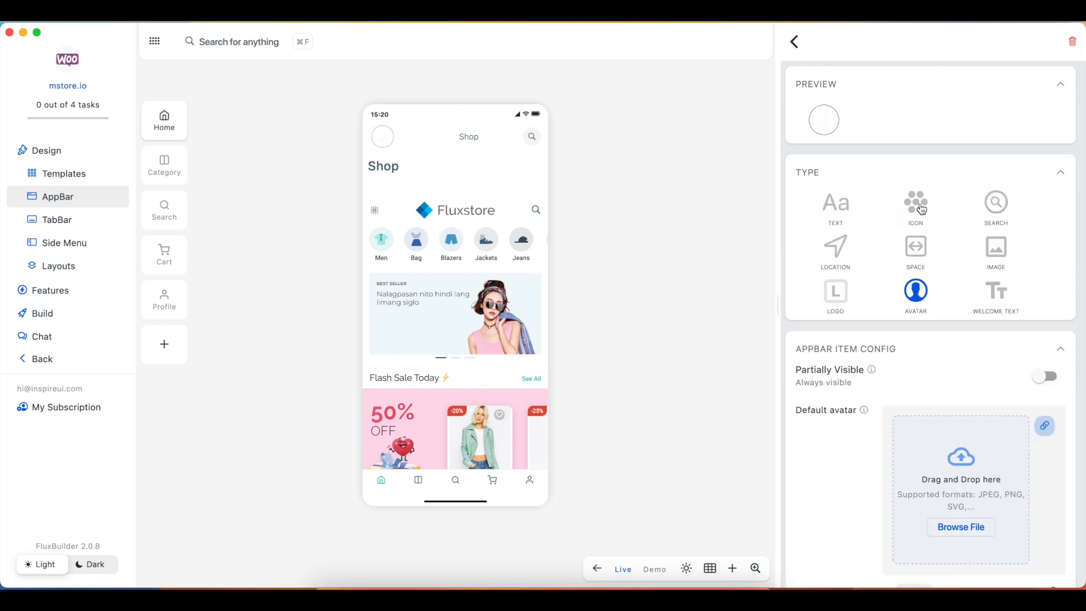
pyautogui.moveTo(924, 322); pyautogui.dragTo(948, 61)
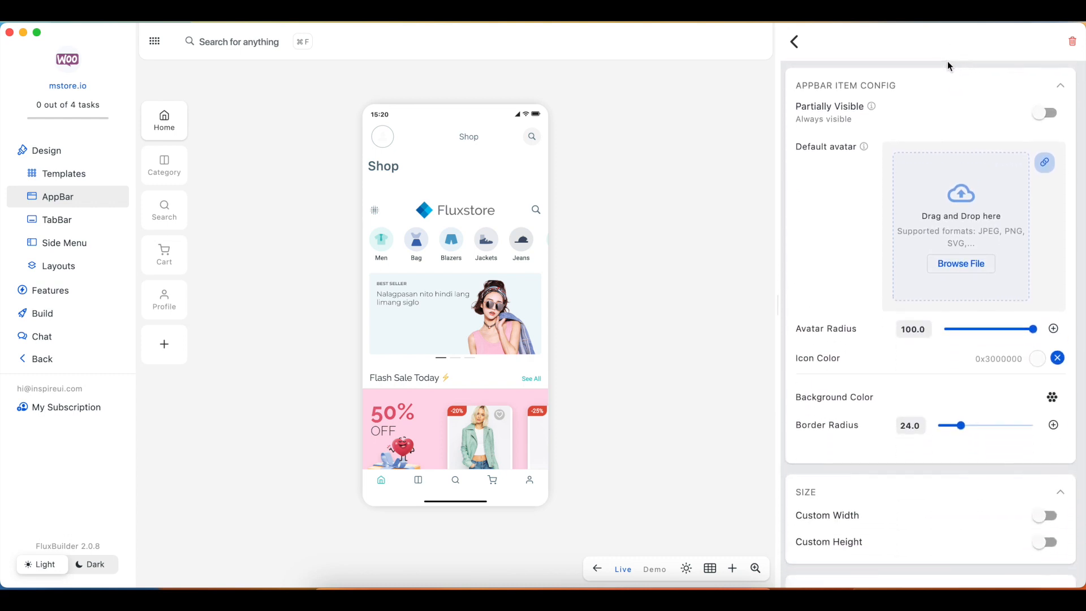
# - Set the blue hexagon logo PNG from the Downloads folder as the Avatar item's default avatar and return to the AppBar settings
pyautogui.click(326, 587)
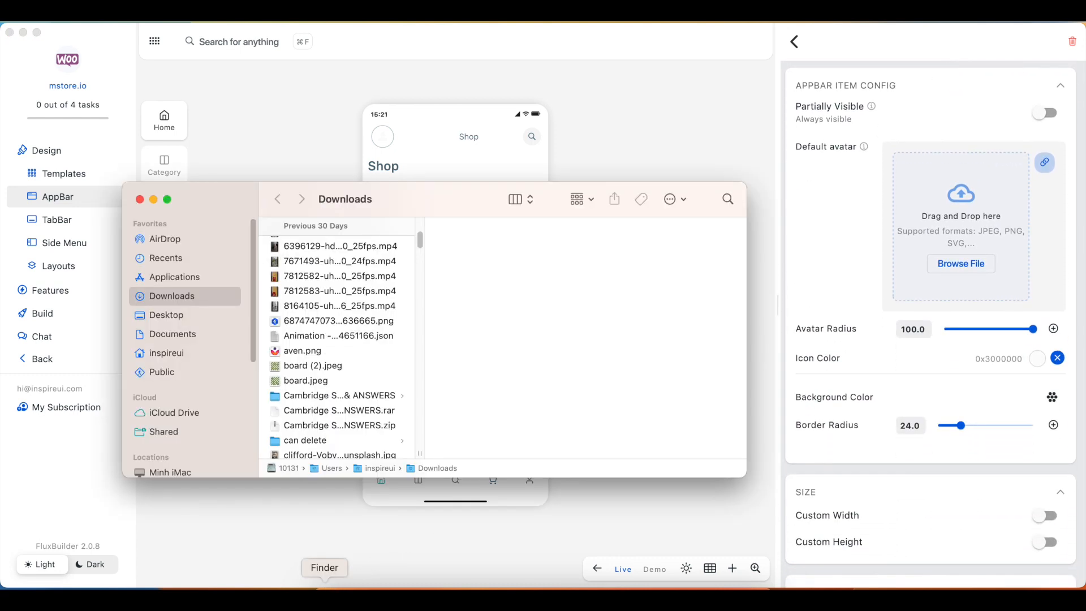
pyautogui.moveTo(331, 320); pyautogui.dragTo(922, 229)
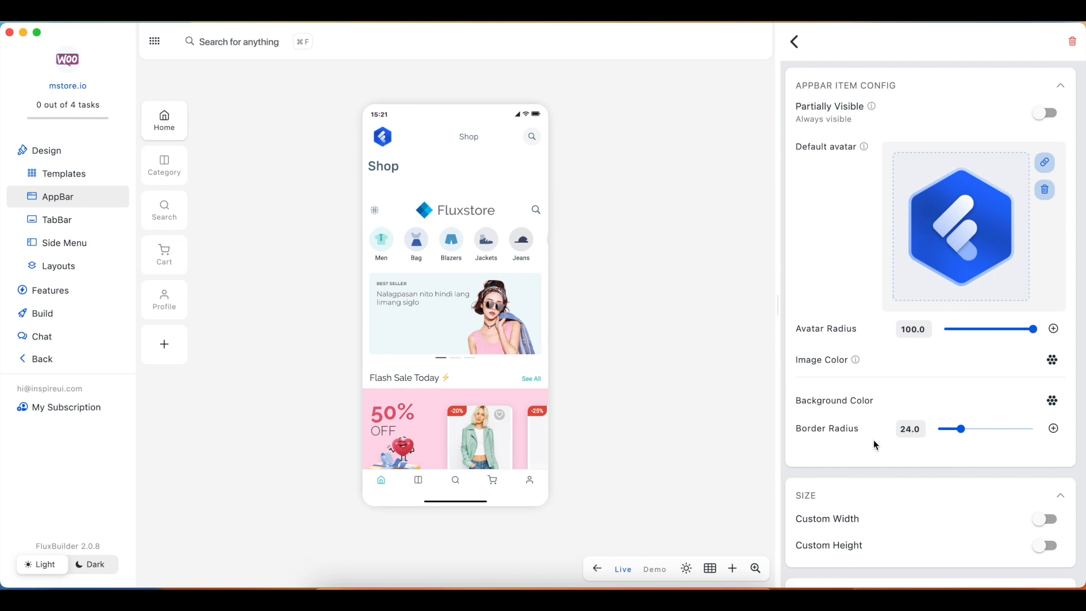
pyautogui.moveTo(921, 477); pyautogui.dragTo(958, 417)
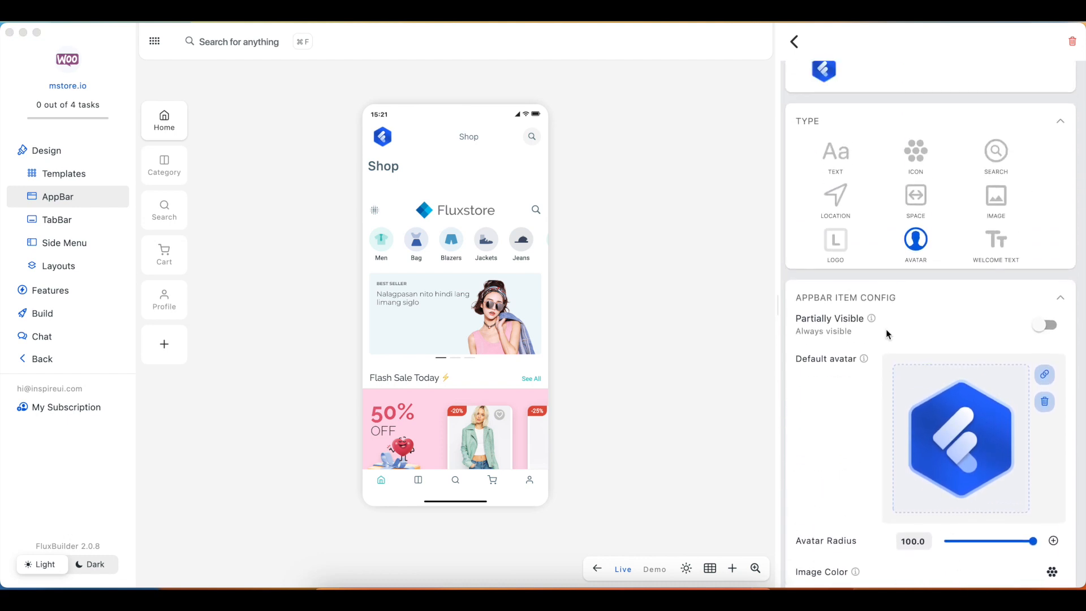
pyautogui.moveTo(885, 89); pyautogui.dragTo(905, 246)
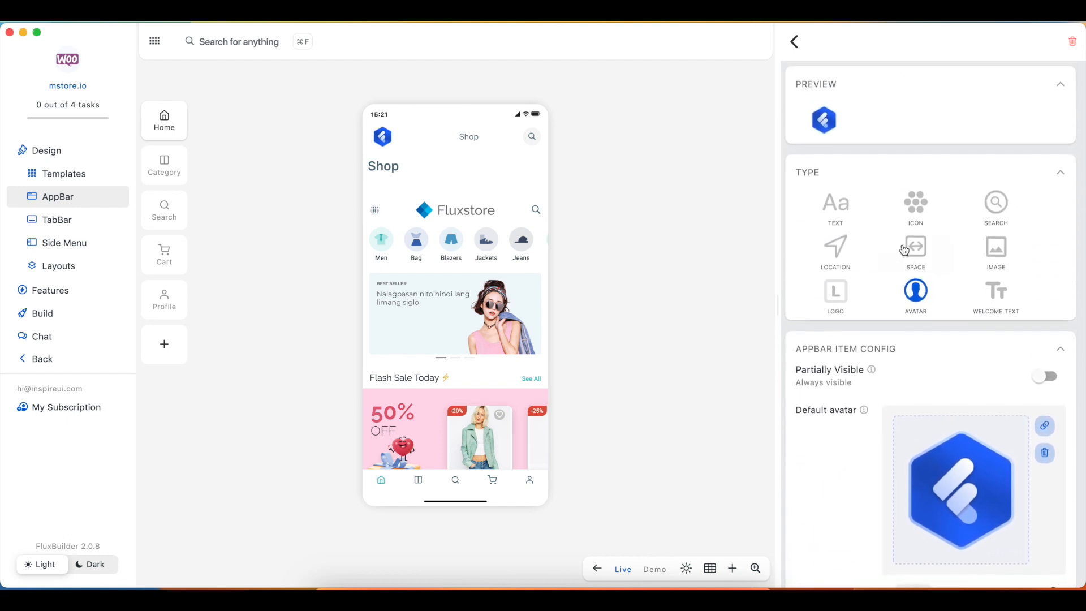
pyautogui.click(802, 51)
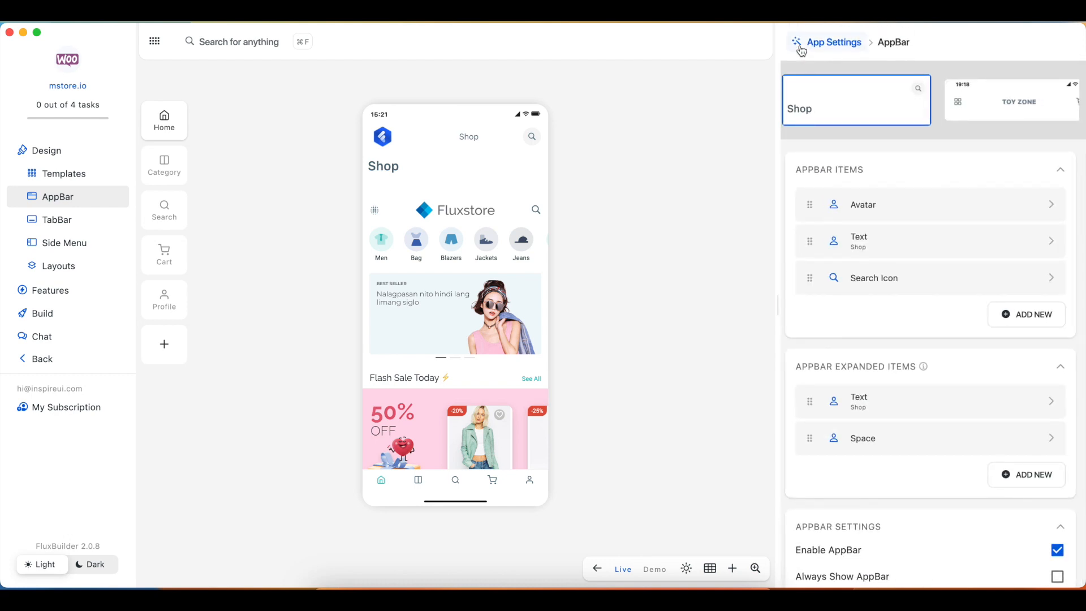
# - Add a new Welcome Text item with the title "FluxBuilder" to the AppBar items
pyautogui.click(1022, 320)
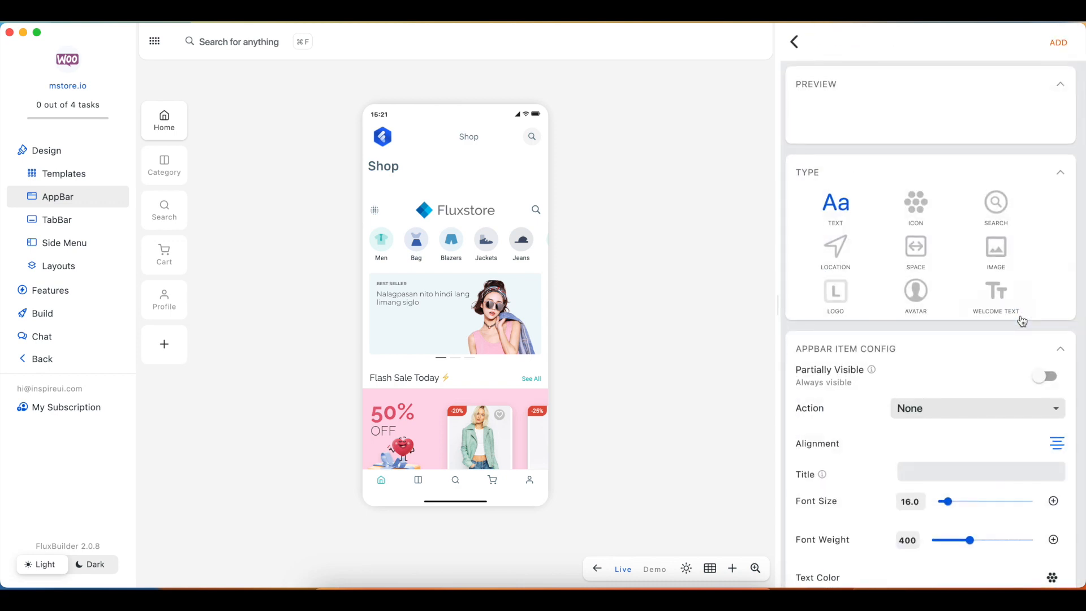
pyautogui.click(999, 300)
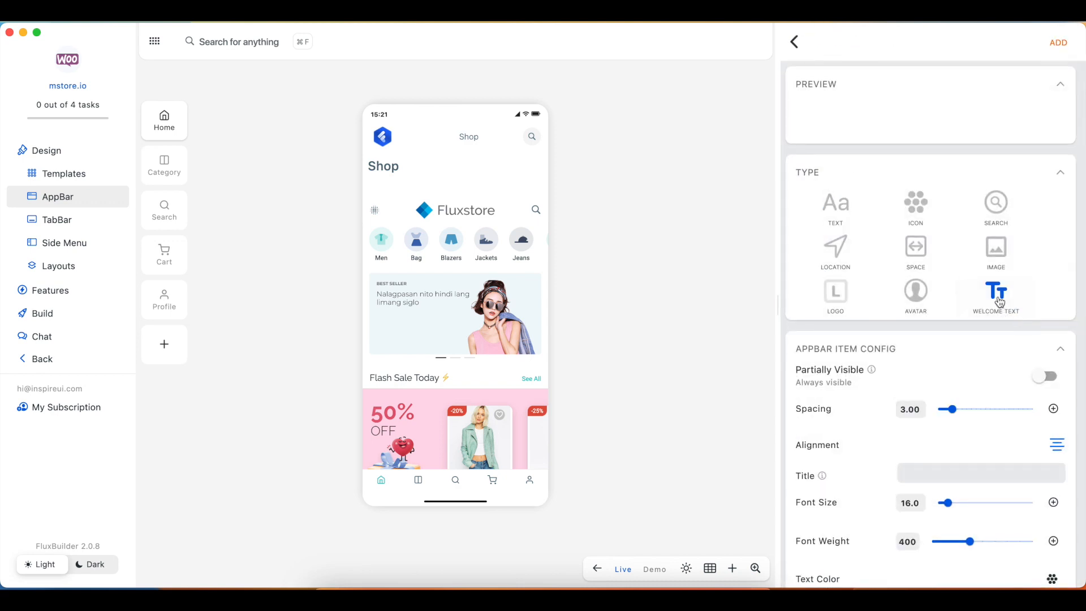
pyautogui.moveTo(996, 333); pyautogui.dragTo(1003, 67)
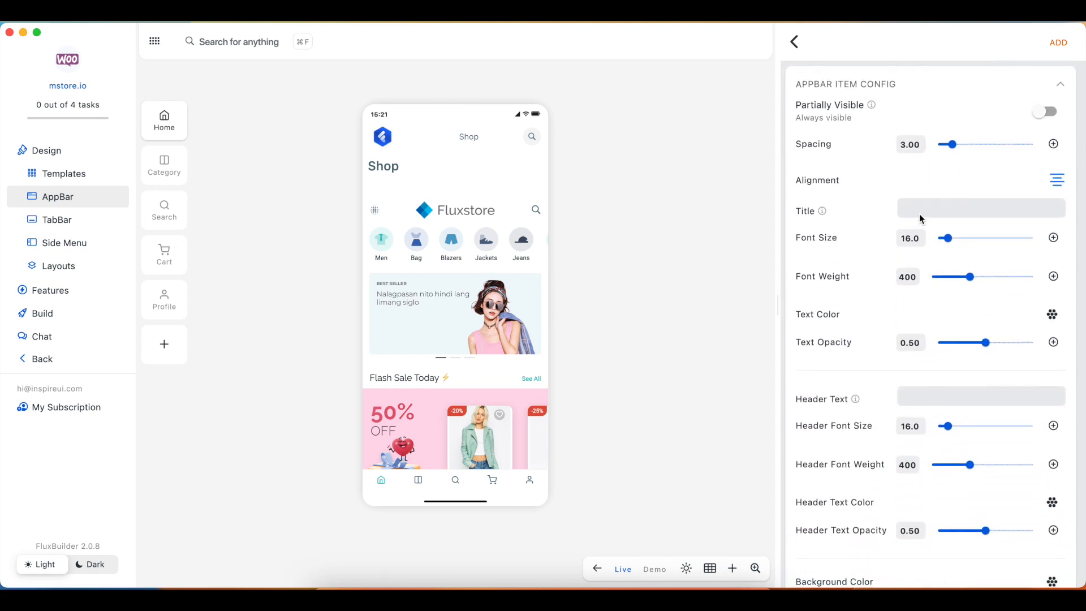
pyautogui.write('FluxBuilder')
pyautogui.click(1065, 43)
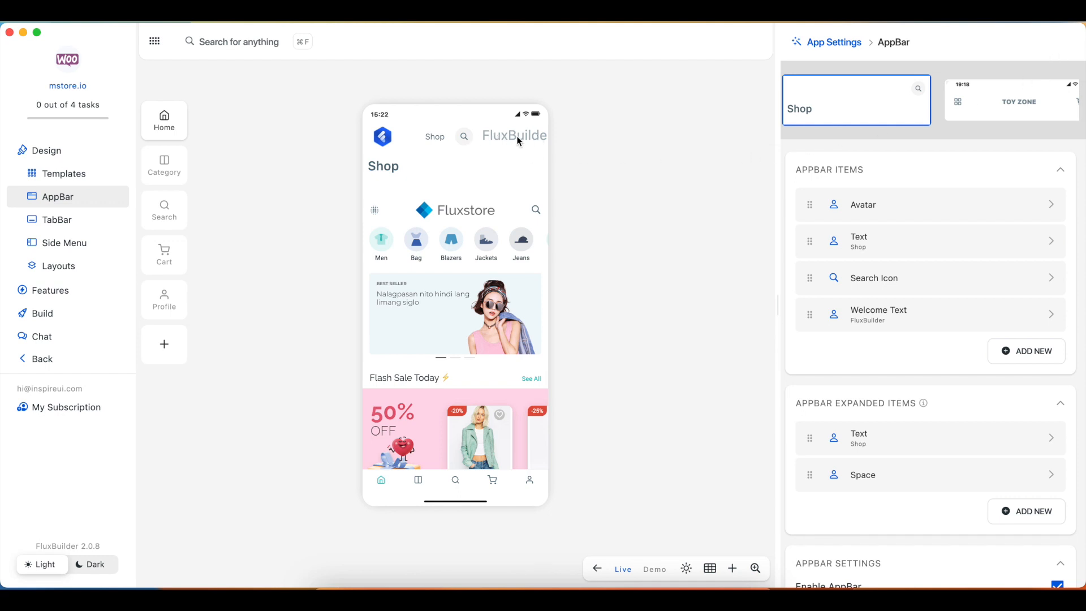
# - Set the Welcome Text item's title font size to 9 and font weight to 300
pyautogui.click(1053, 314)
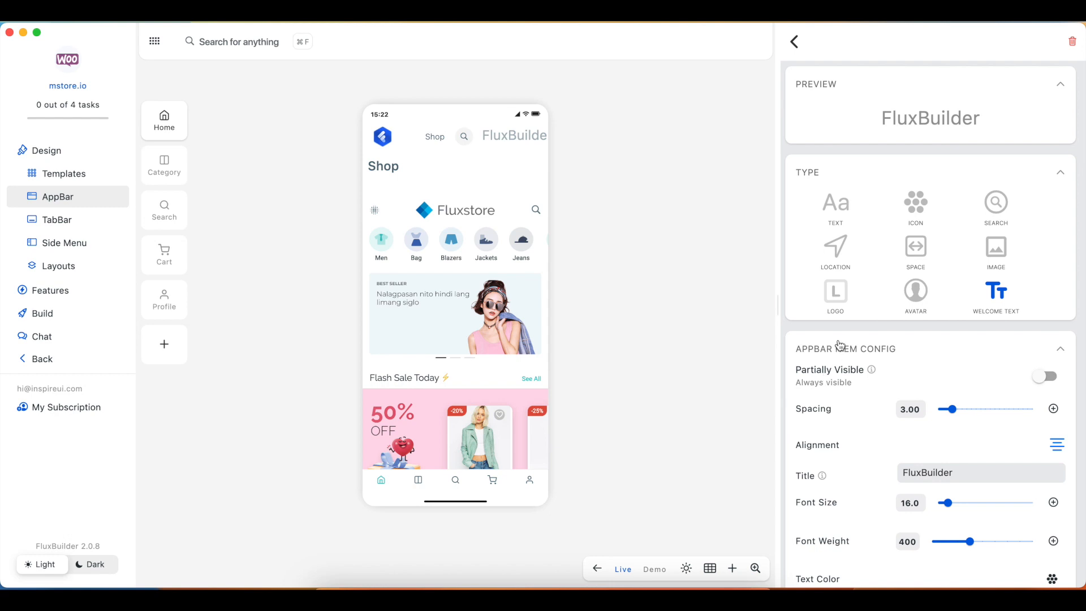
pyautogui.moveTo(843, 331); pyautogui.dragTo(885, 64)
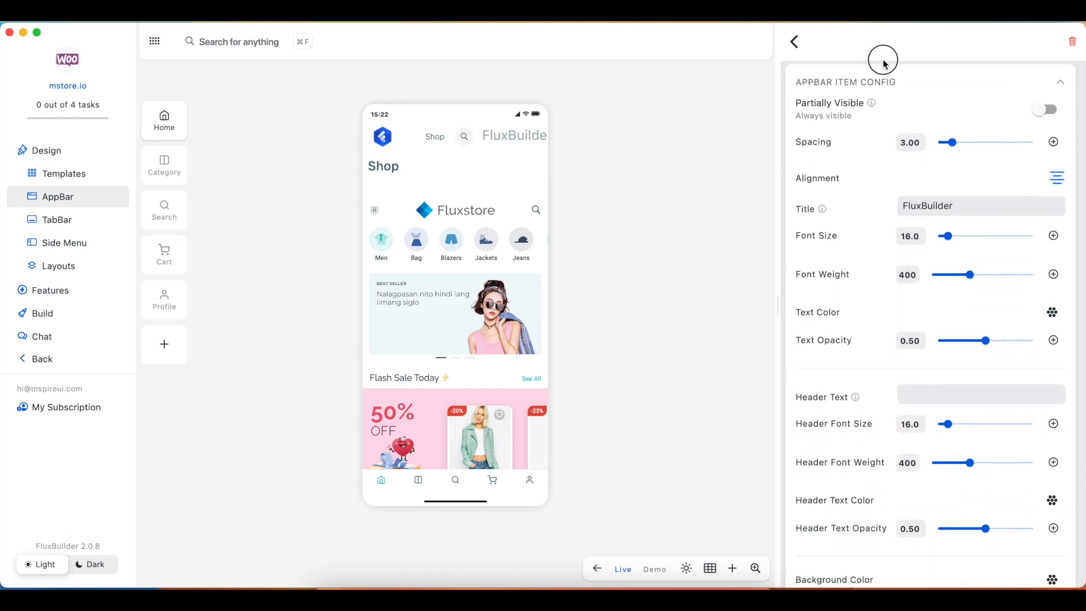
pyautogui.click(943, 236)
pyautogui.click(941, 239)
pyautogui.moveTo(938, 240); pyautogui.dragTo(932, 241)
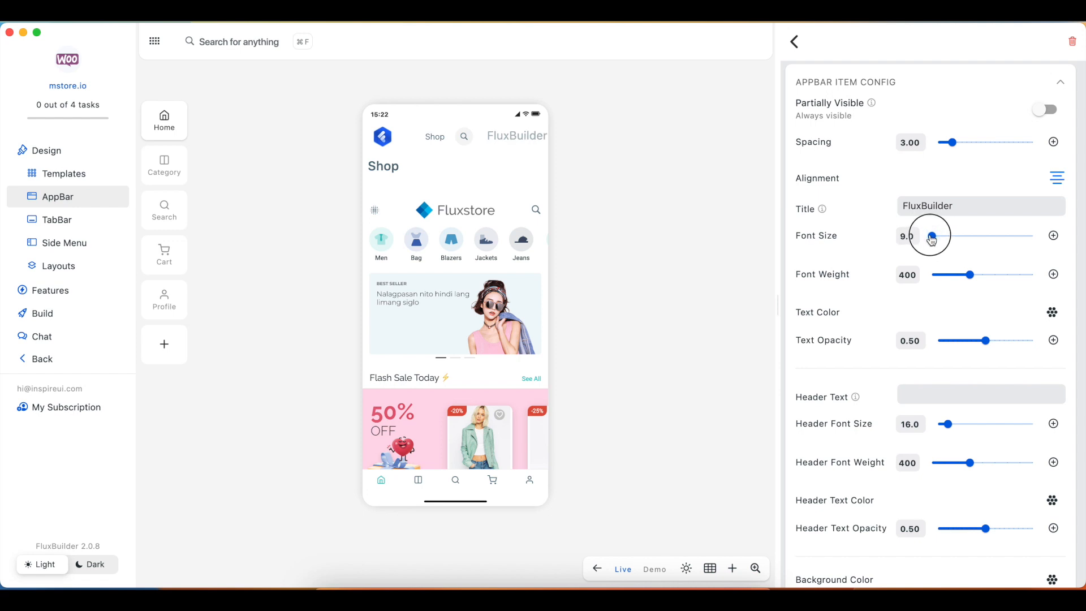
pyautogui.click(955, 277)
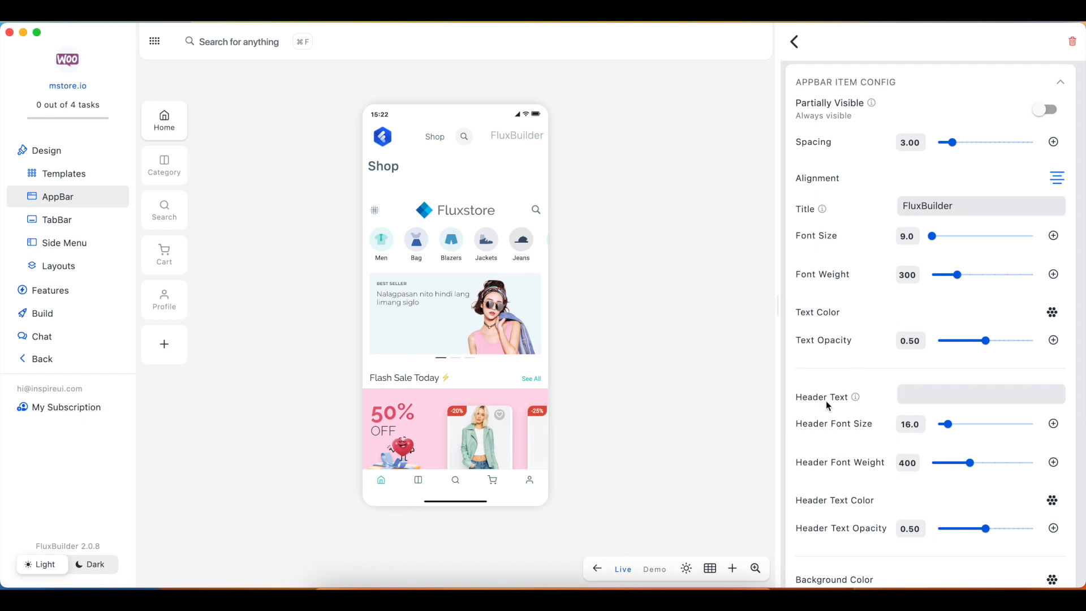
# - Set the Welcome Text item's header text to "Welcome {name}"
pyautogui.click(904, 398)
pyautogui.write('Welcome')
pyautogui.moveTo(860, 398)
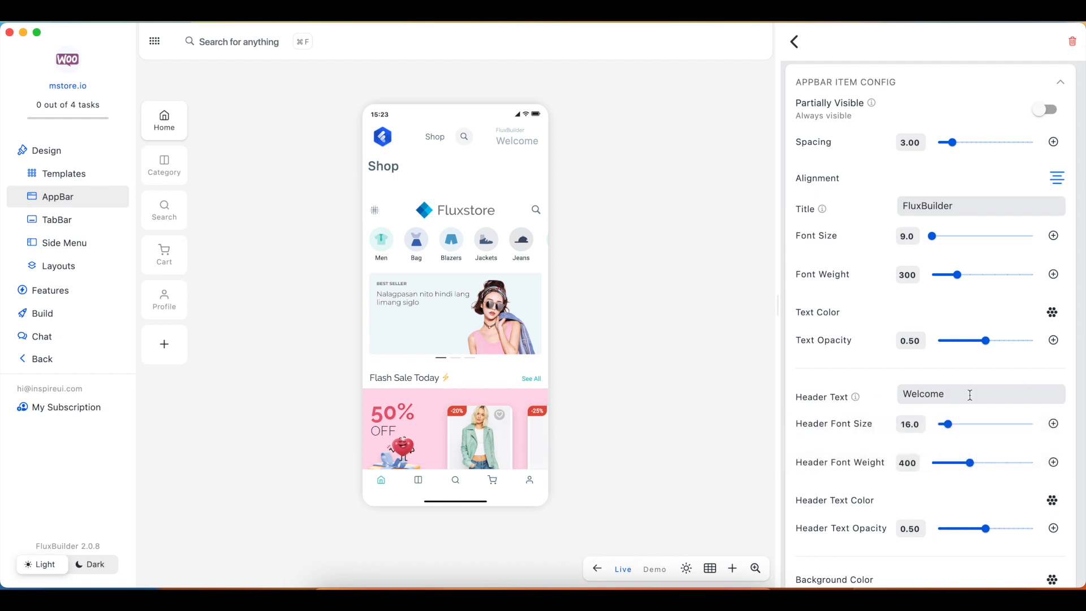
pyautogui.write('{name}')
# - Enable Login Mode for the Profile screen and return to the Home screen preview
pyautogui.click(180, 312)
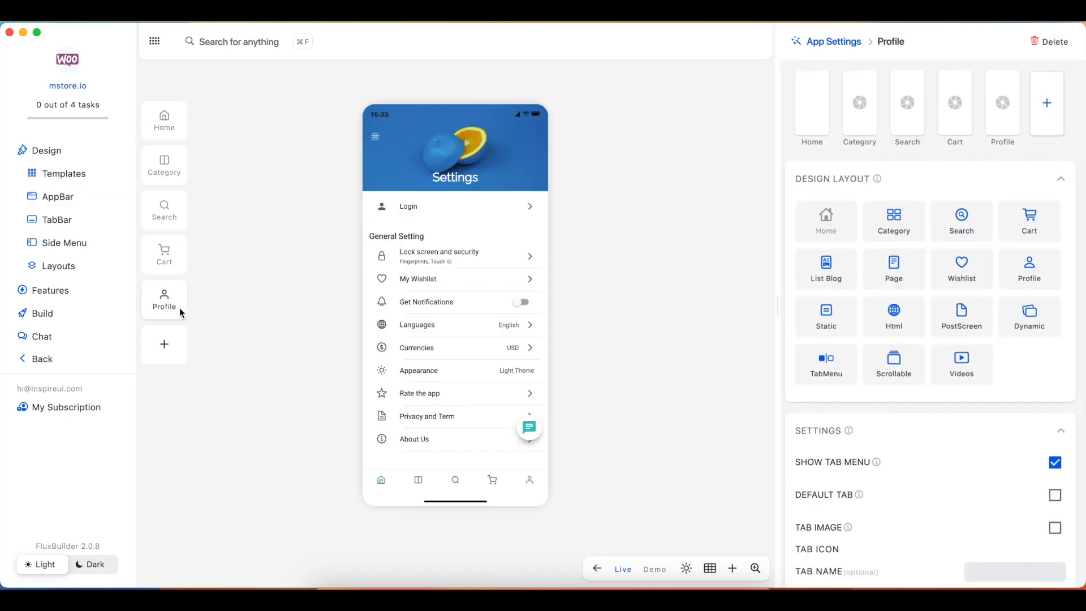
pyautogui.moveTo(980, 464); pyautogui.dragTo(965, 136)
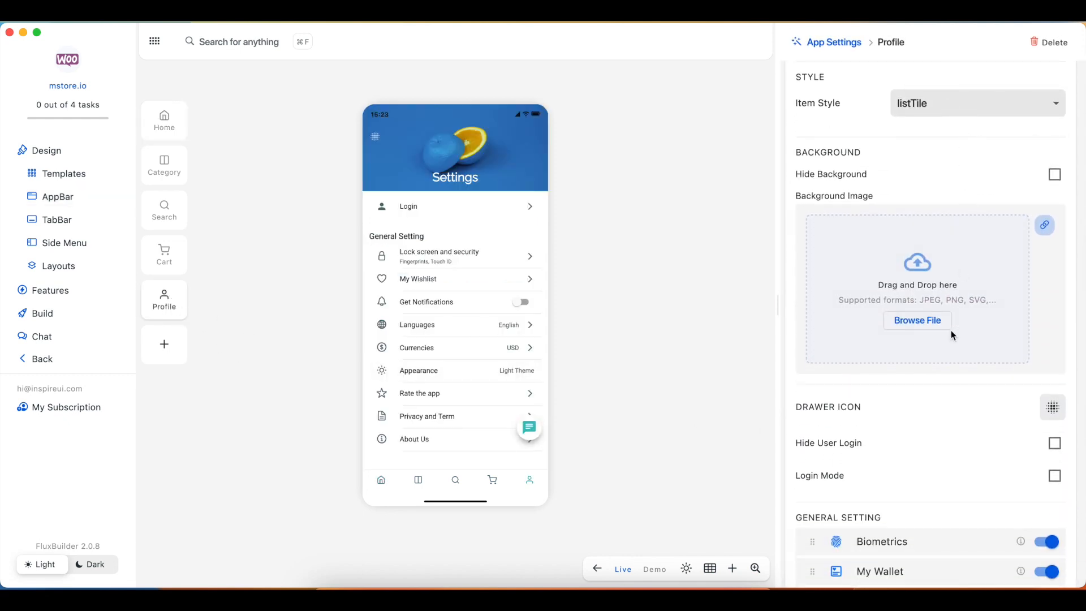
pyautogui.click(1048, 480)
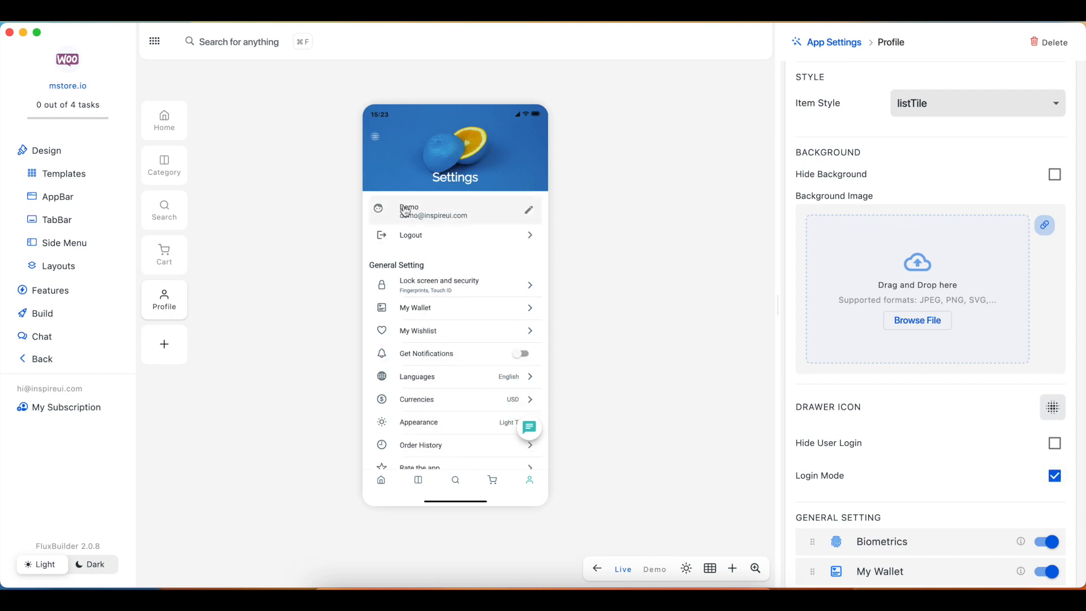
pyautogui.click(381, 483)
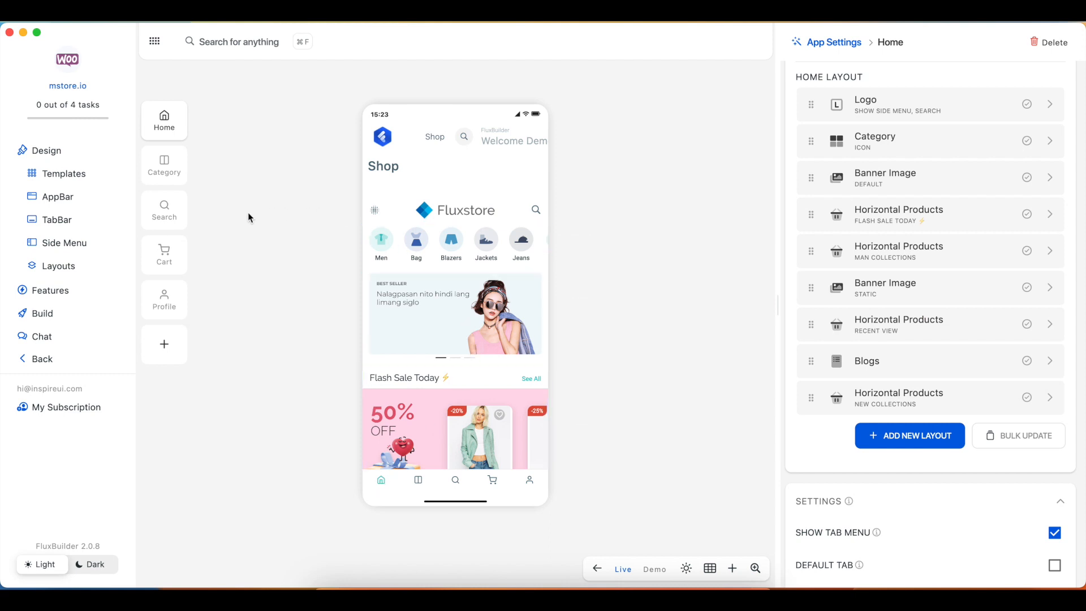
# - Reorder the AppBar items so Welcome Text directly follows Avatar and the Shop text comes after Search Icon
pyautogui.click(75, 200)
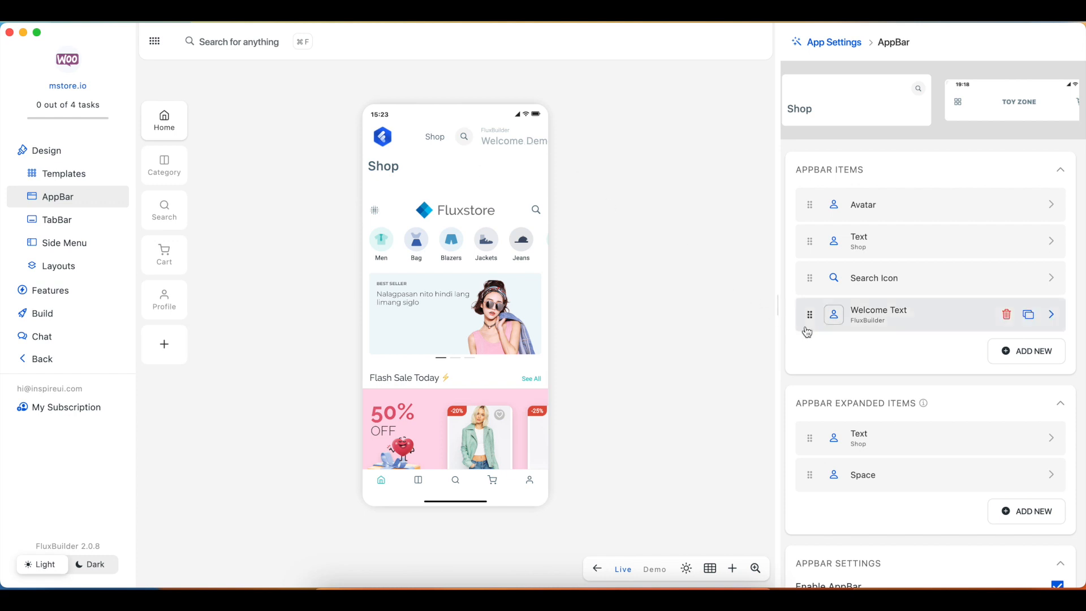
pyautogui.moveTo(809, 316); pyautogui.dragTo(814, 244)
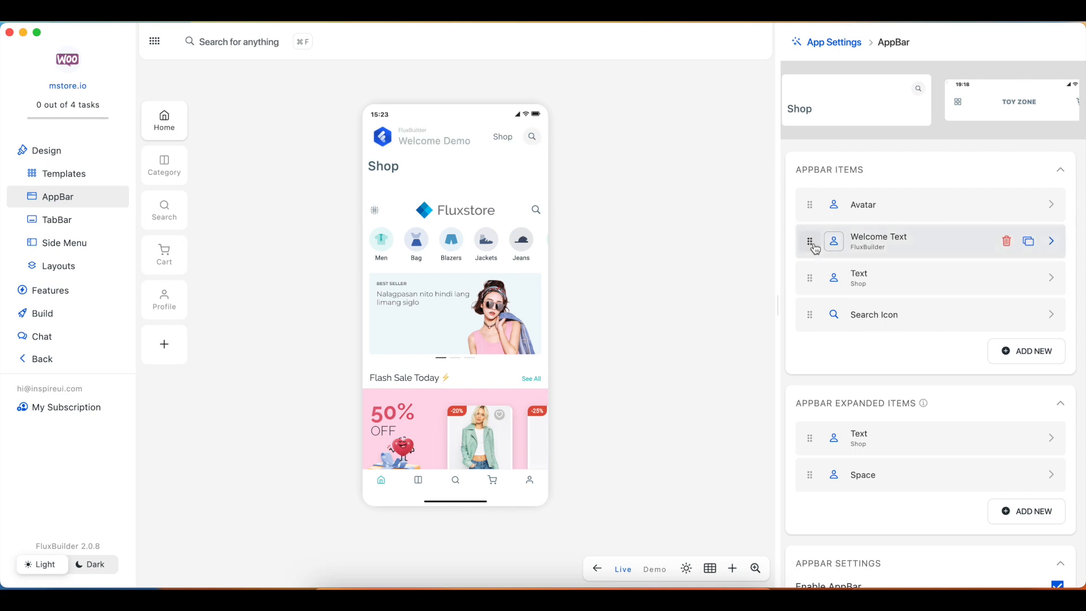
pyautogui.moveTo(811, 277); pyautogui.dragTo(813, 315)
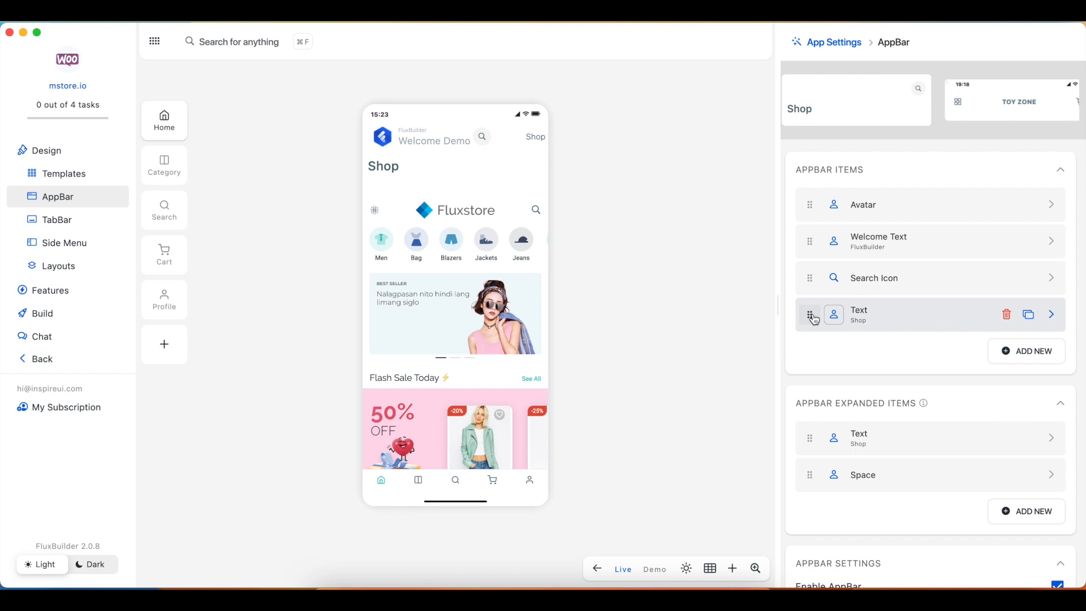
# - Duplicate the Shop text in the AppBar items, and delete both the copy and the original
pyautogui.click(1033, 318)
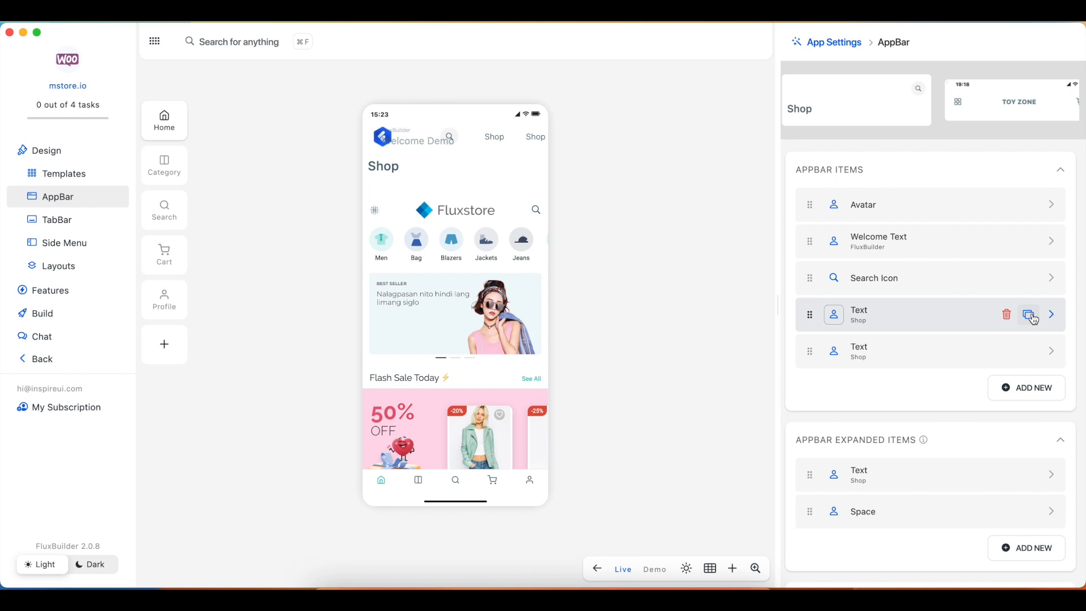
pyautogui.click(1007, 351)
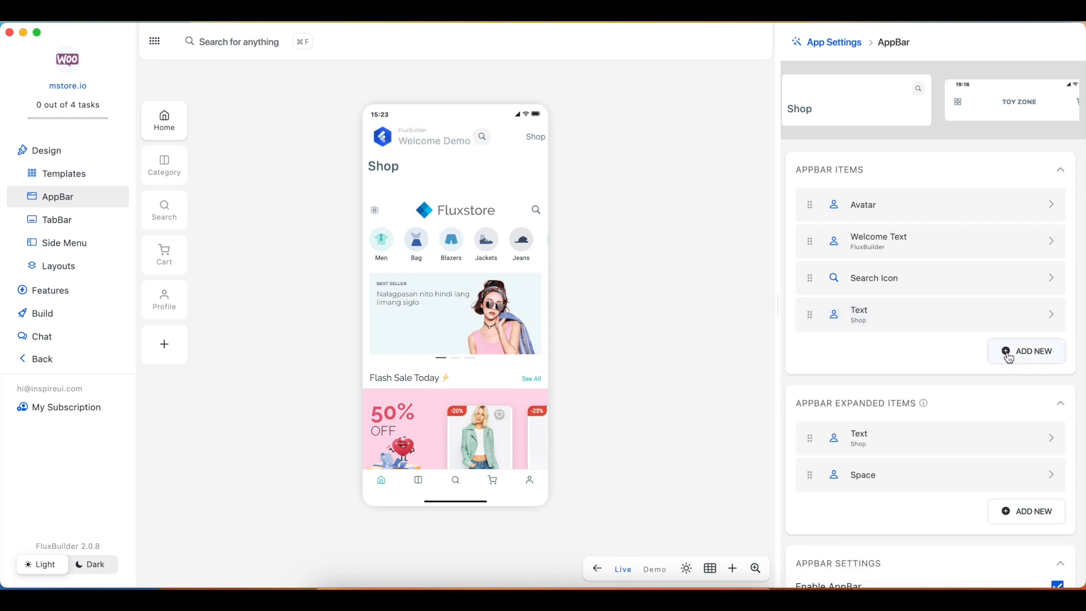
pyautogui.click(1007, 314)
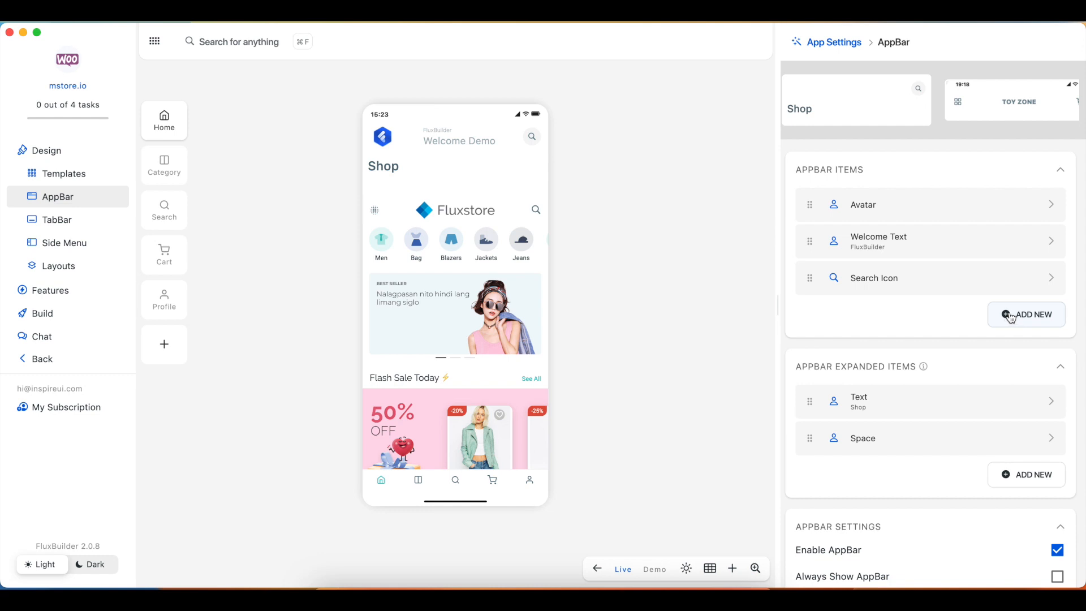
# - Examine the AppBar expanded items and how the expanded area behaves as the Home preview scrolls
pyautogui.scroll(-3, 875, 344)
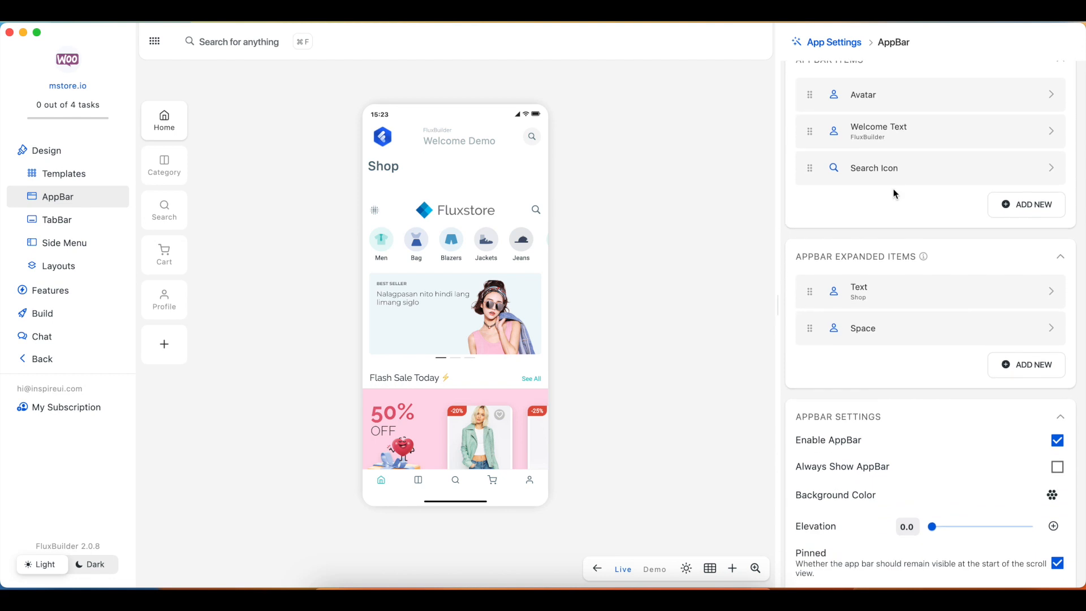
pyautogui.moveTo(923, 227); pyautogui.dragTo(927, 62)
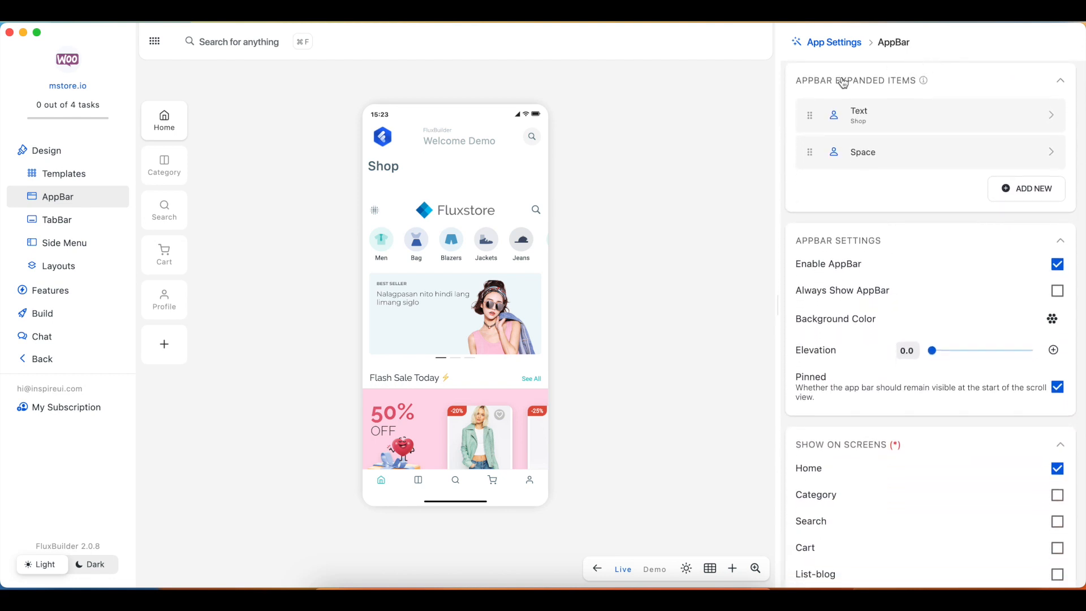
pyautogui.moveTo(925, 86)
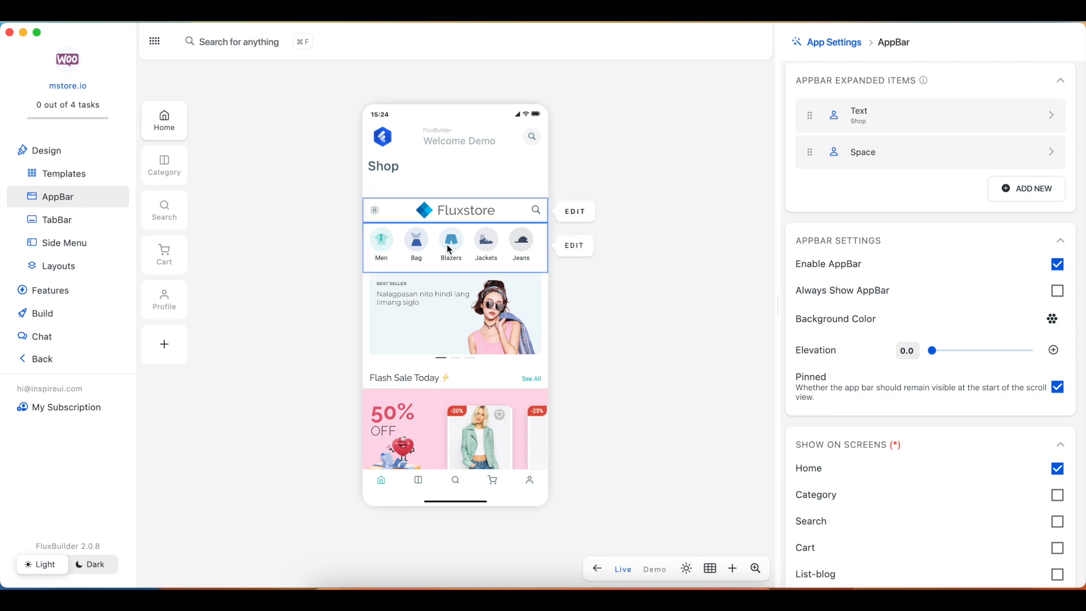
pyautogui.scroll(-3, 467, 326)
pyautogui.scroll(3, 467, 326)
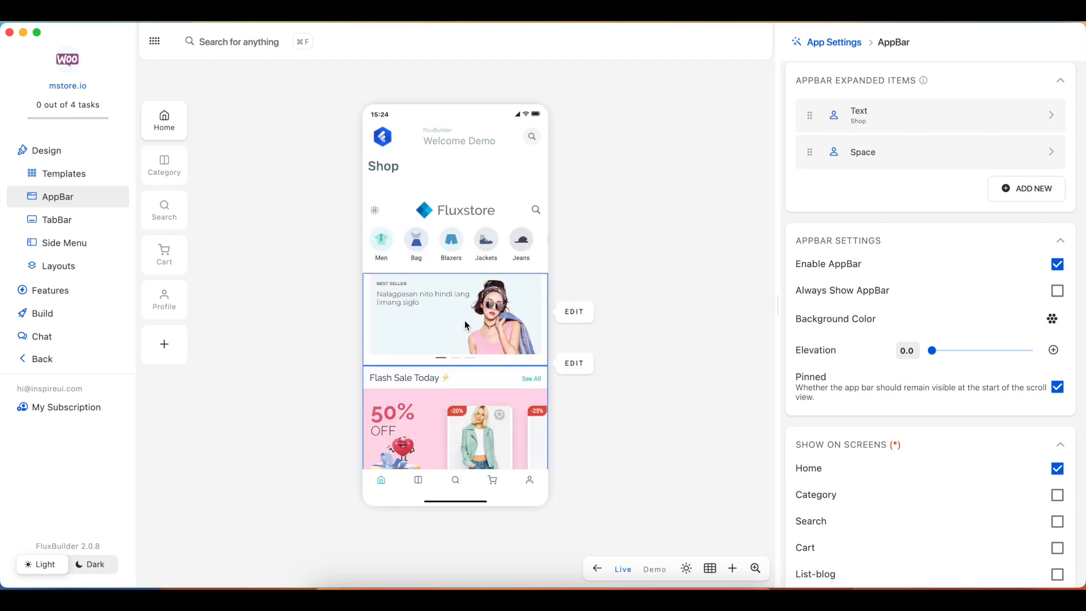
pyautogui.scroll(-3, 467, 326)
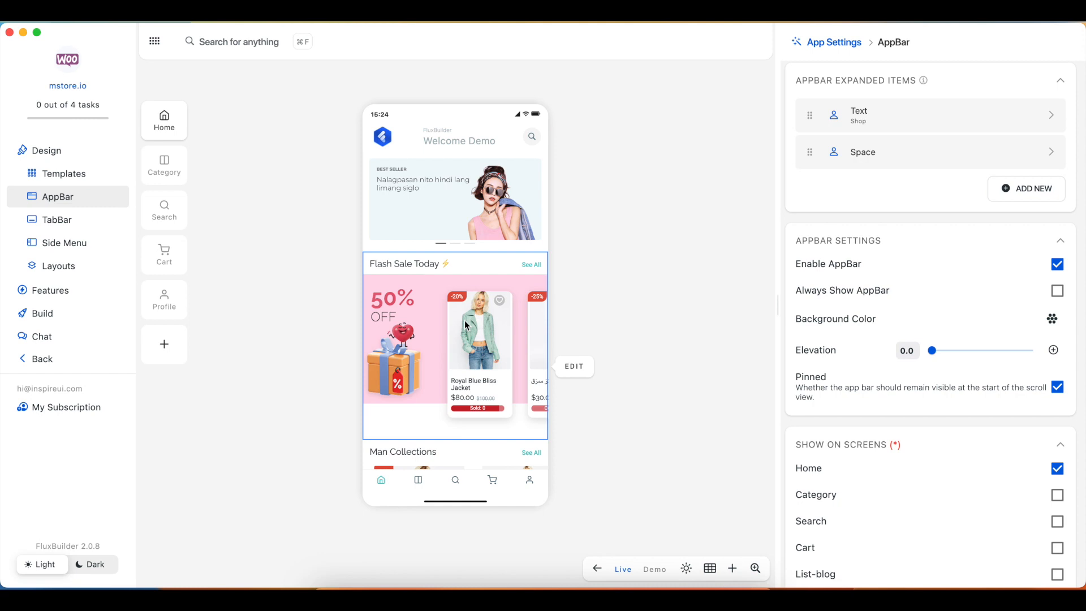
pyautogui.scroll(3, 467, 325)
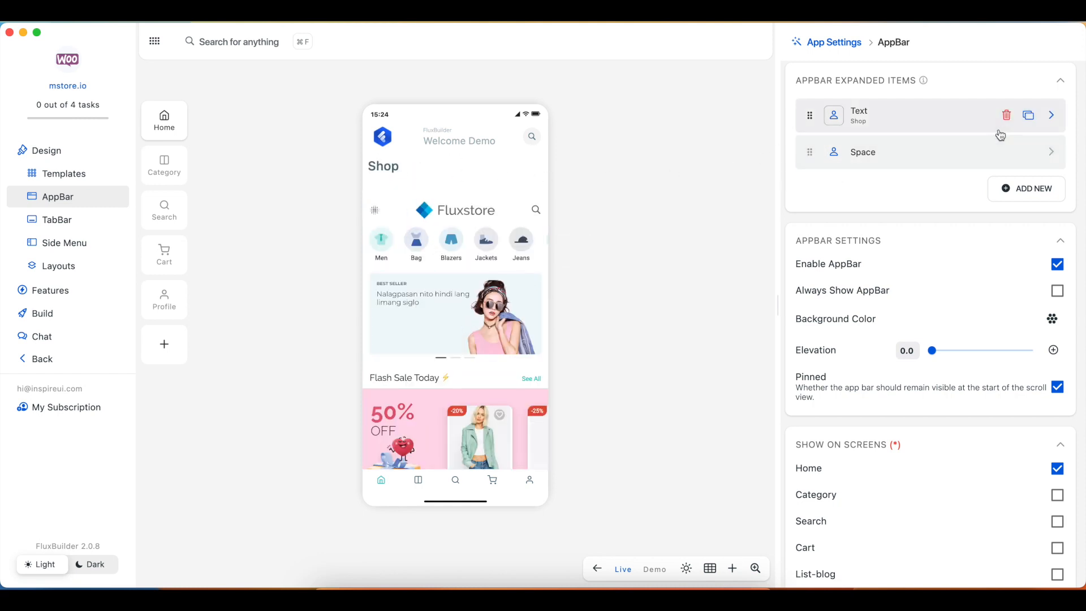
# - Review the text, size, margin and padding options of the expanded Shop text item and return to the AppBar settings
pyautogui.click(1052, 117)
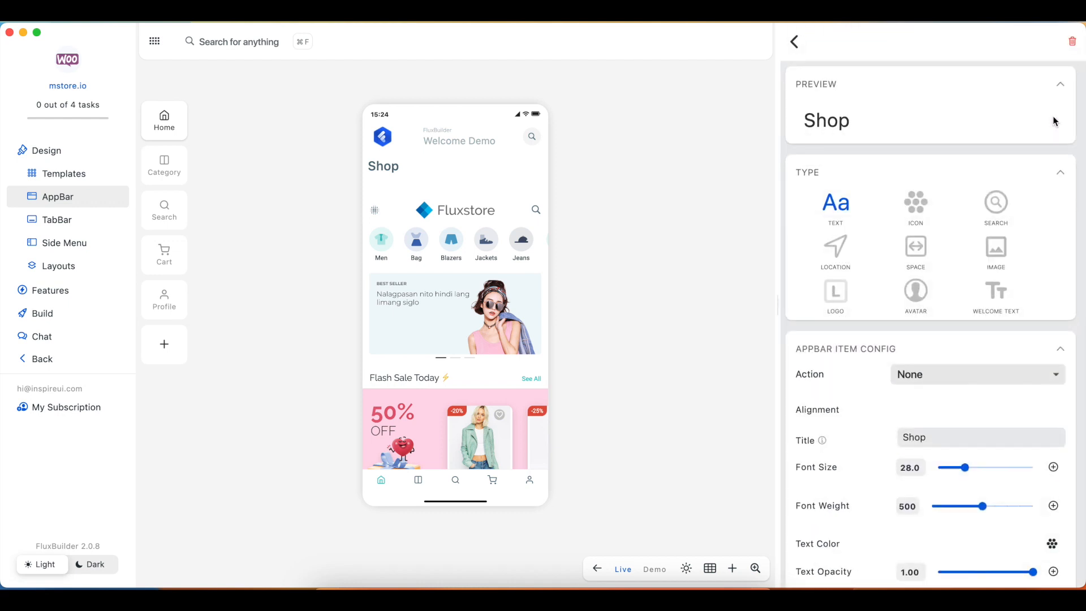
pyautogui.moveTo(976, 324); pyautogui.dragTo(1021, 61)
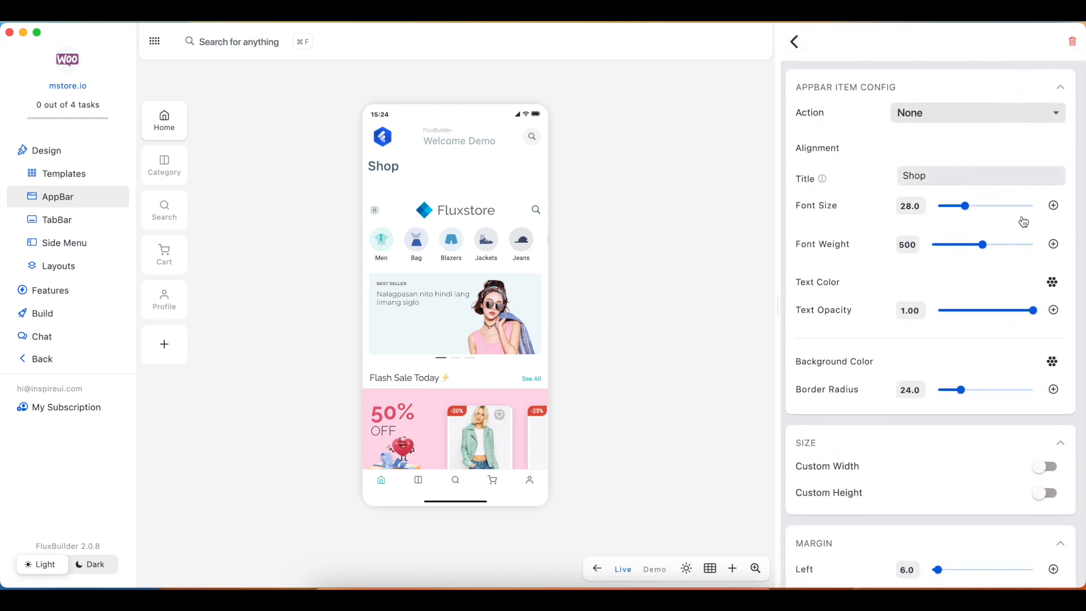
pyautogui.moveTo(1000, 421); pyautogui.dragTo(1021, 258)
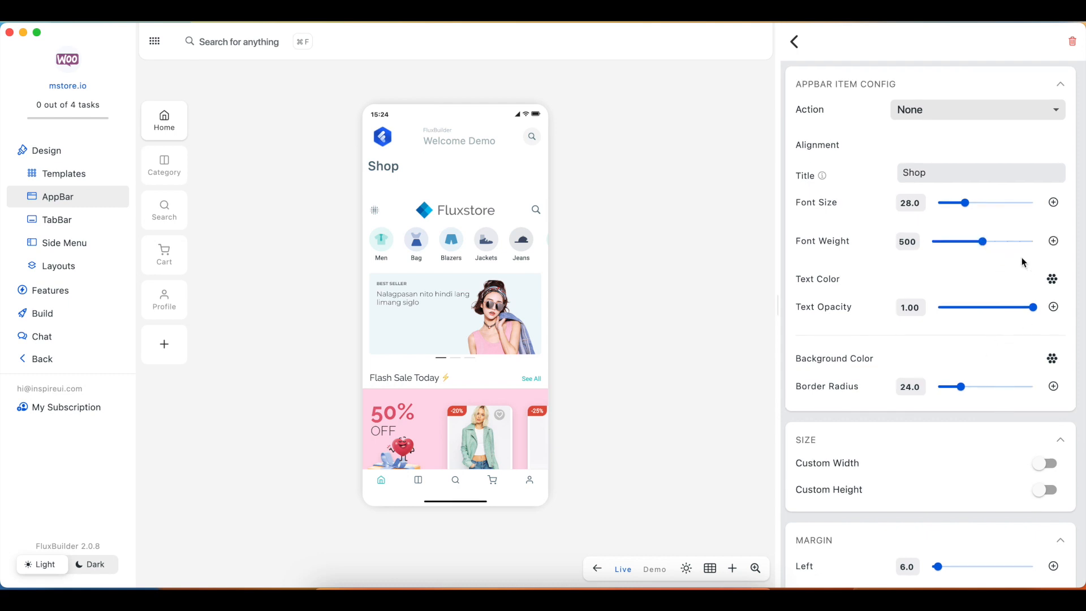
pyautogui.moveTo(979, 422); pyautogui.dragTo(973, 99)
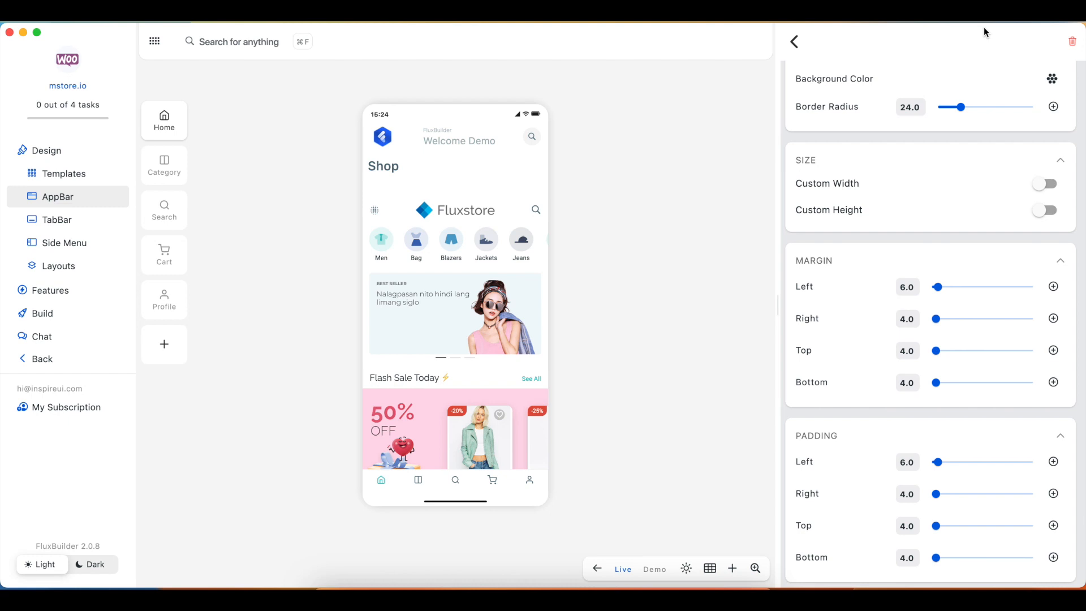
pyautogui.click(794, 42)
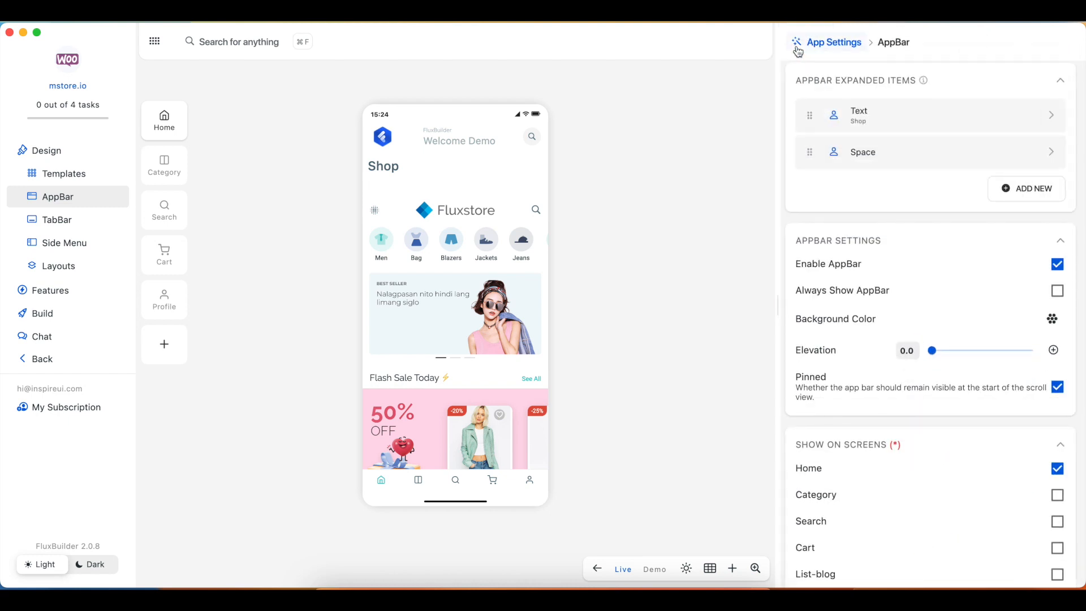
# - Review the item types and configuration options offered for a new AppBar expanded item, without adding one
pyautogui.click(1042, 197)
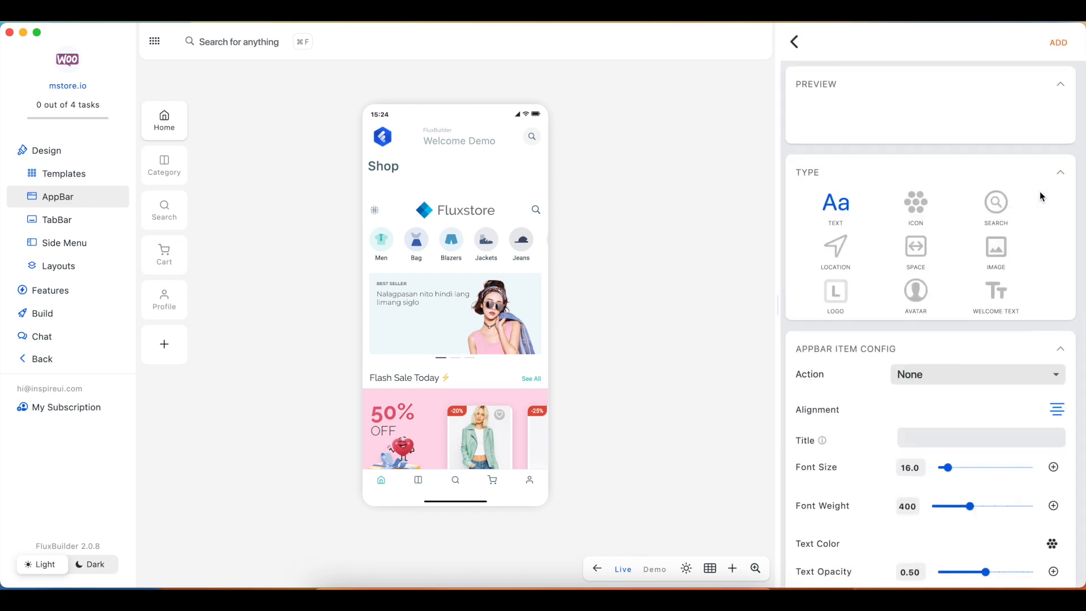
pyautogui.click(797, 42)
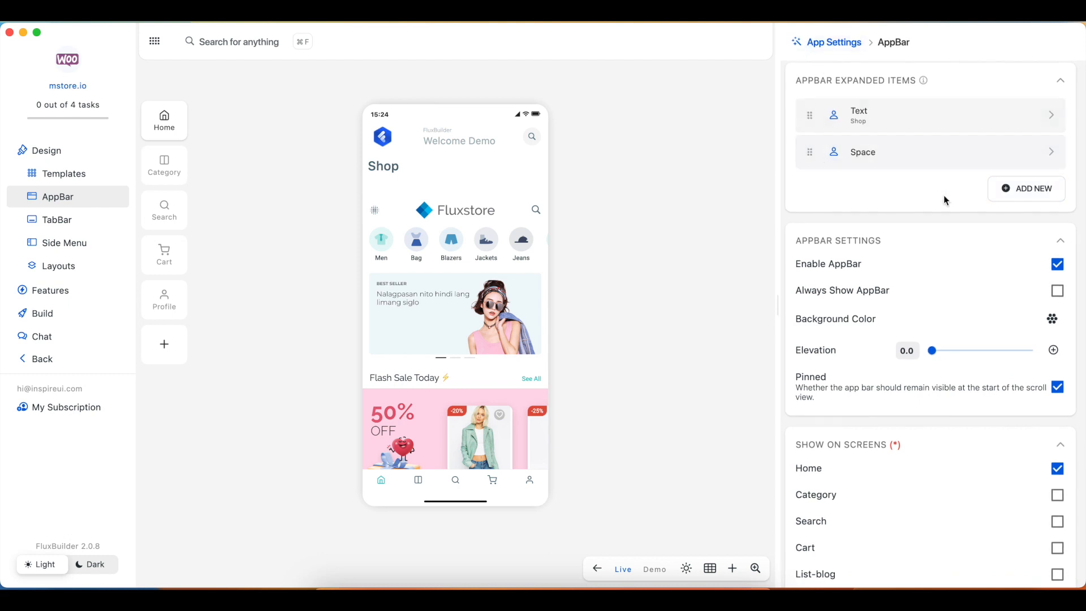
# - Switch the AppBar off and on again in the AppBar settings, and enable Always Show AppBar
pyautogui.scroll(-5, 959, 220)
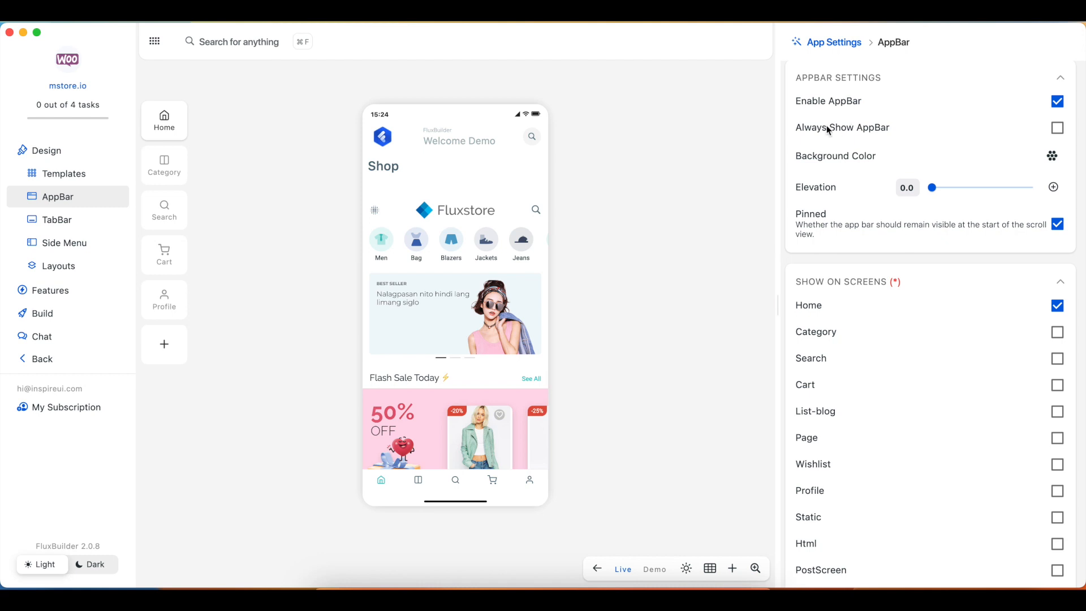
pyautogui.click(1057, 103)
pyautogui.click(1055, 106)
pyautogui.click(1056, 134)
# - Check how the AppBar looks on the Category and Cart screens, and return to the AppBar settings
pyautogui.click(419, 482)
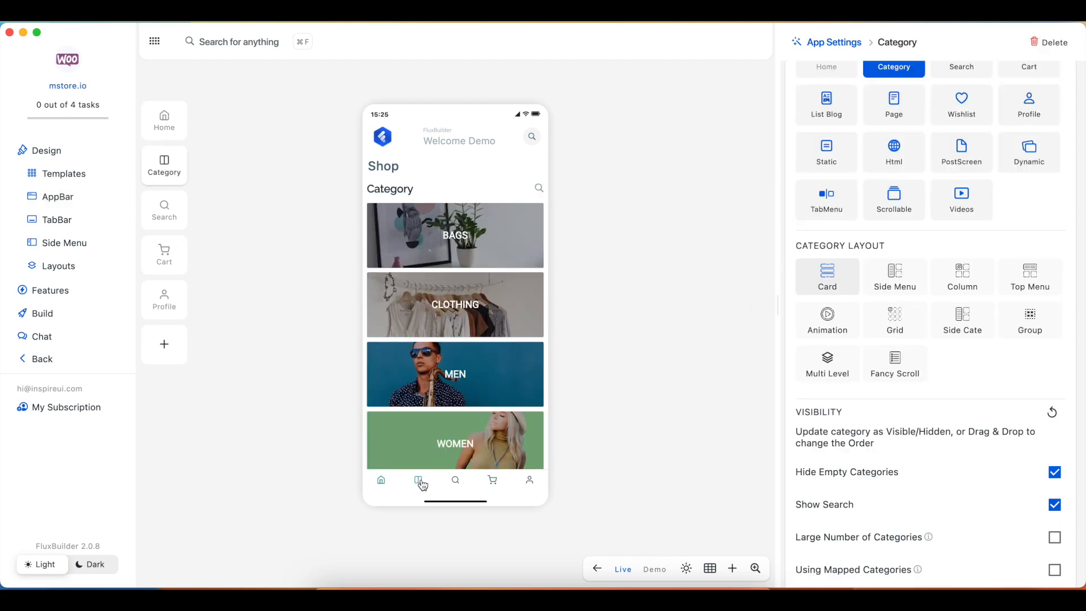
pyautogui.click(494, 483)
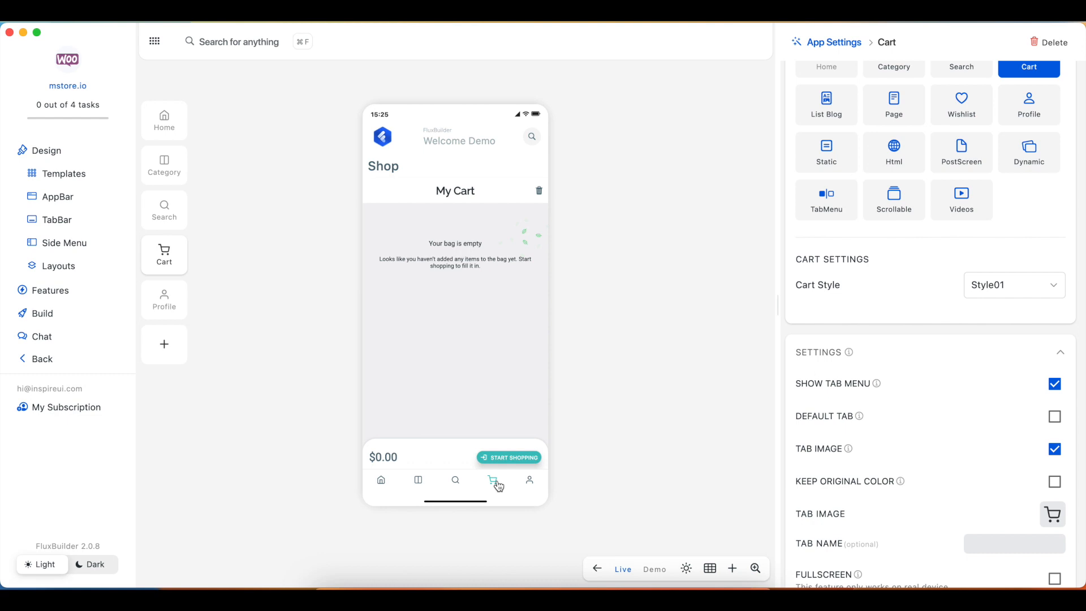
pyautogui.click(63, 197)
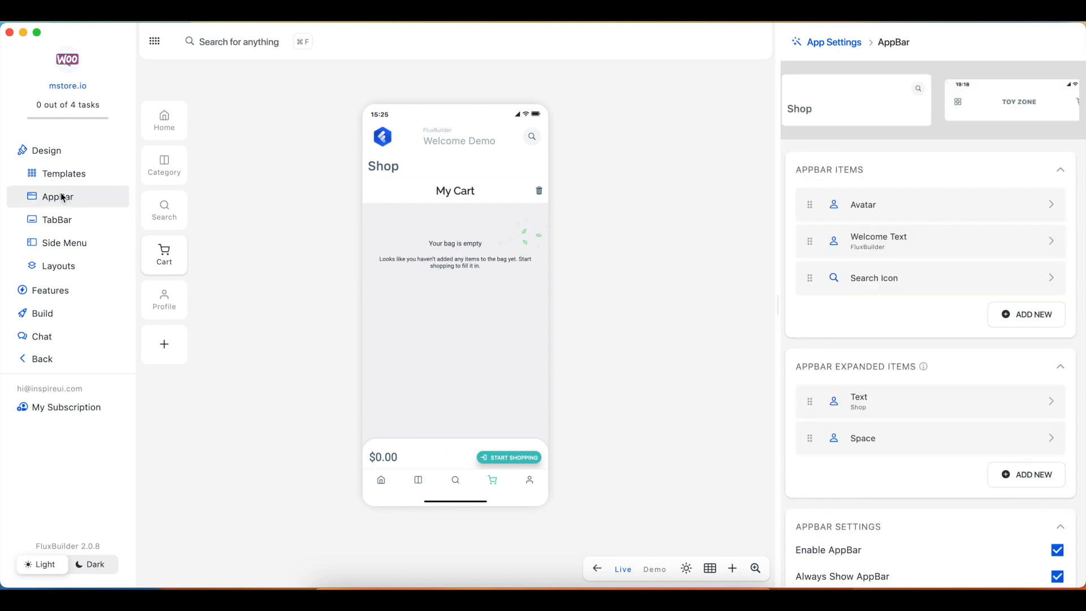
# - Try the light purple 0xFFE1BEE7 as the AppBar background color, and clear the color again
pyautogui.scroll(-1, 1001, 499)
pyautogui.moveTo(999, 498); pyautogui.dragTo(1001, 73)
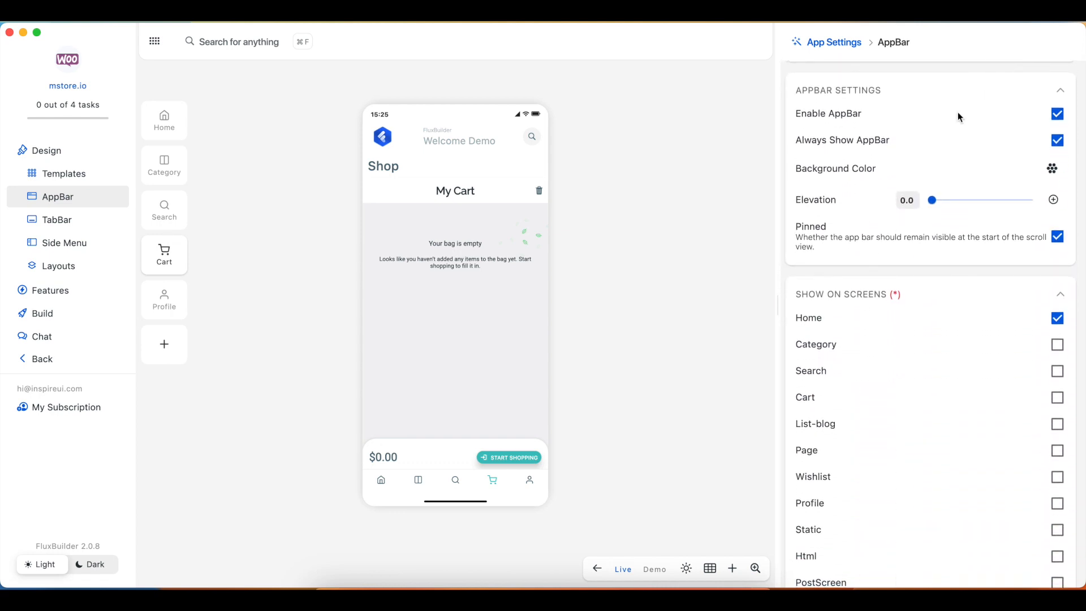
pyautogui.click(1053, 170)
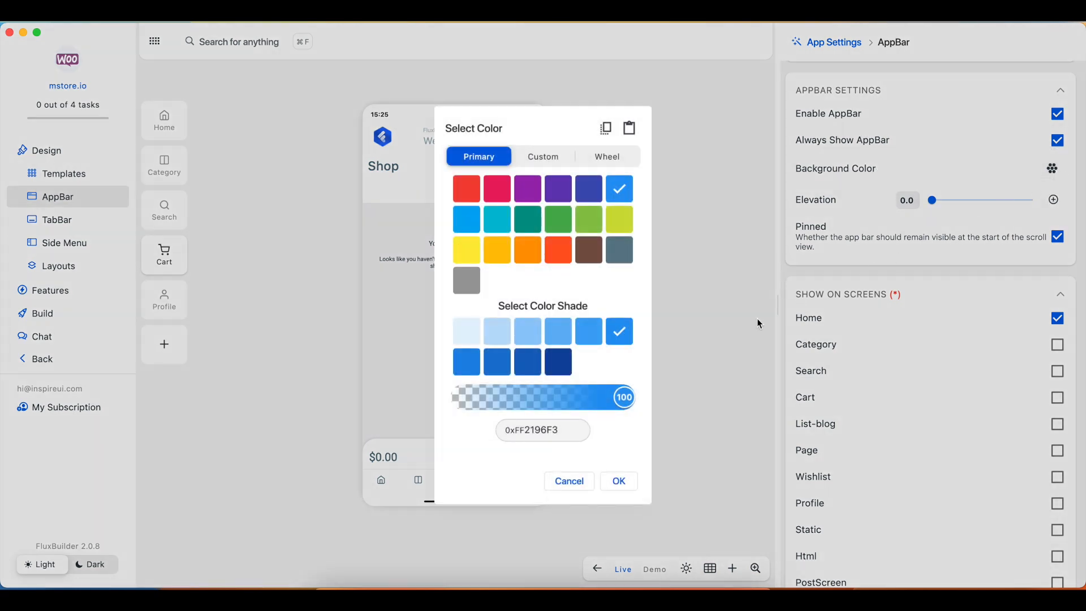
pyautogui.click(524, 329)
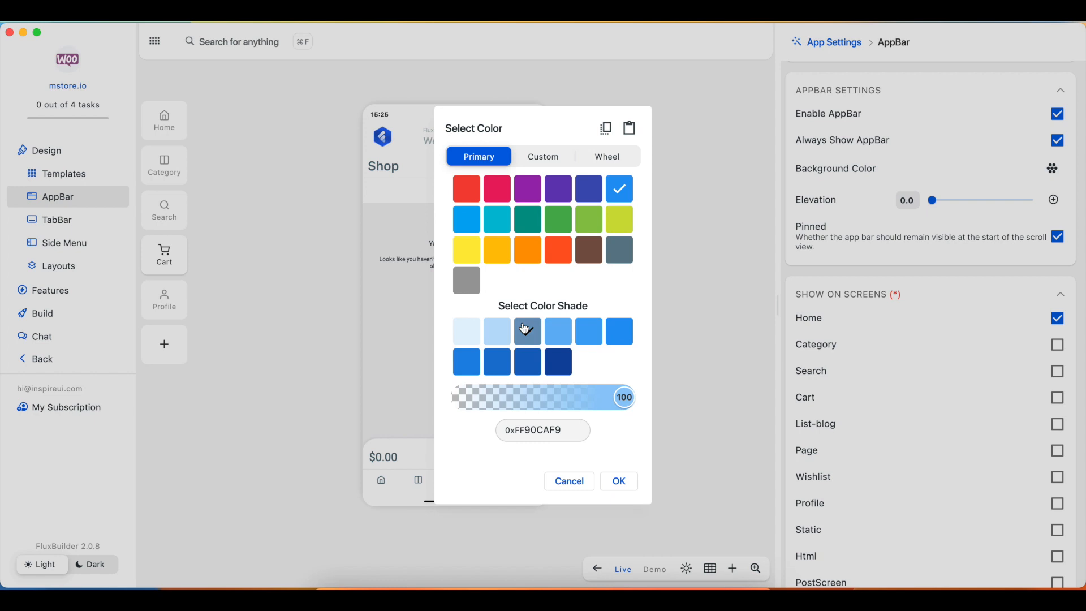
pyautogui.click(527, 190)
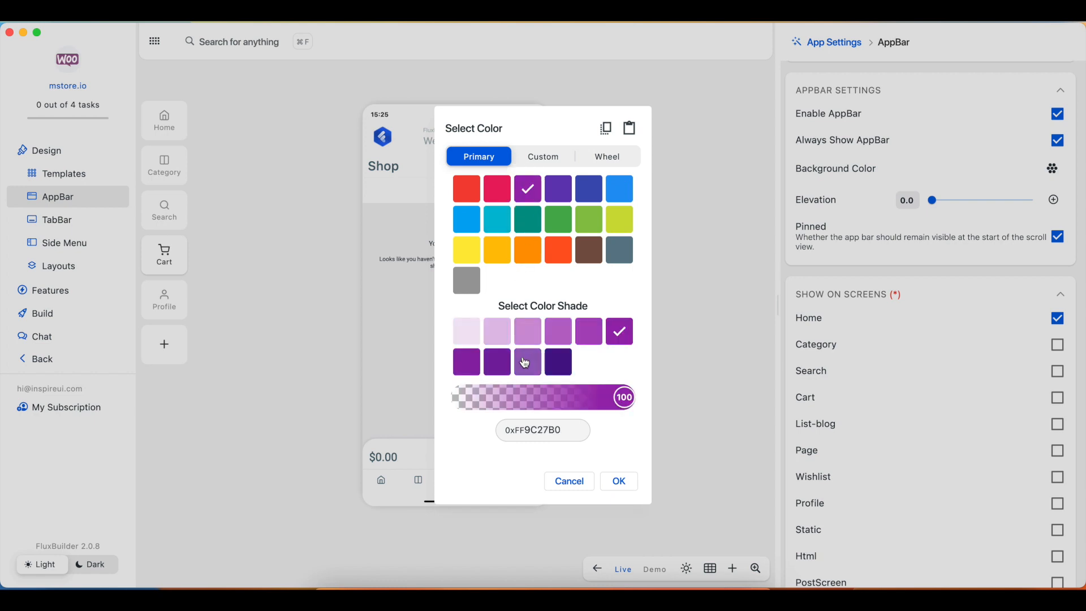
pyautogui.click(527, 330)
pyautogui.click(497, 331)
pyautogui.click(620, 481)
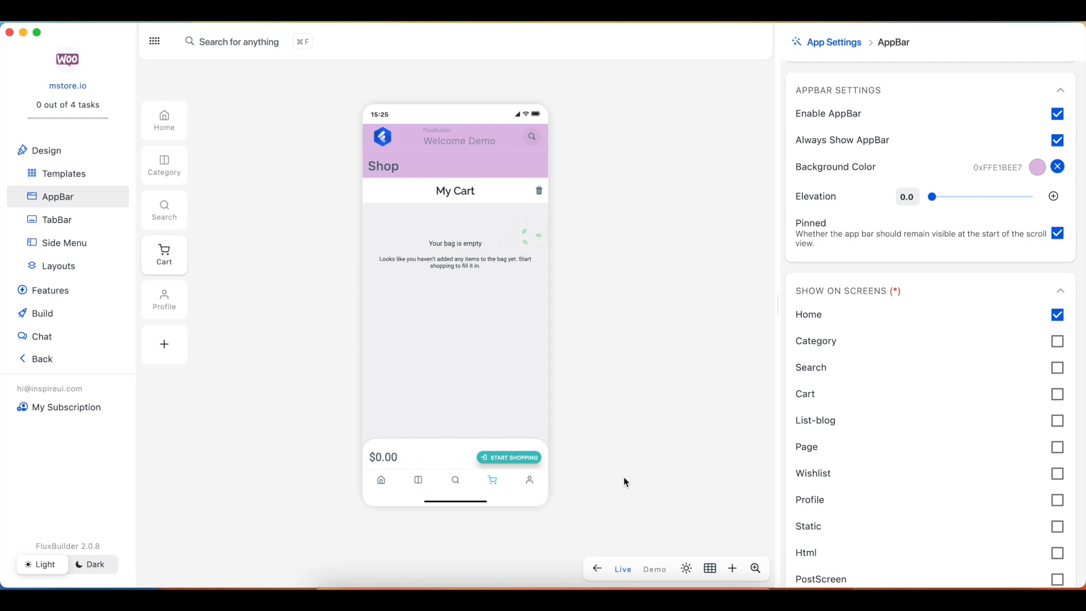
pyautogui.click(1060, 169)
# - Try raising the AppBar elevation, and return it to 0.0
pyautogui.moveTo(931, 202)
pyautogui.mouseDown()
pyautogui.moveTo(1011, 213)
pyautogui.moveTo(937, 214)
pyautogui.mouseUp()
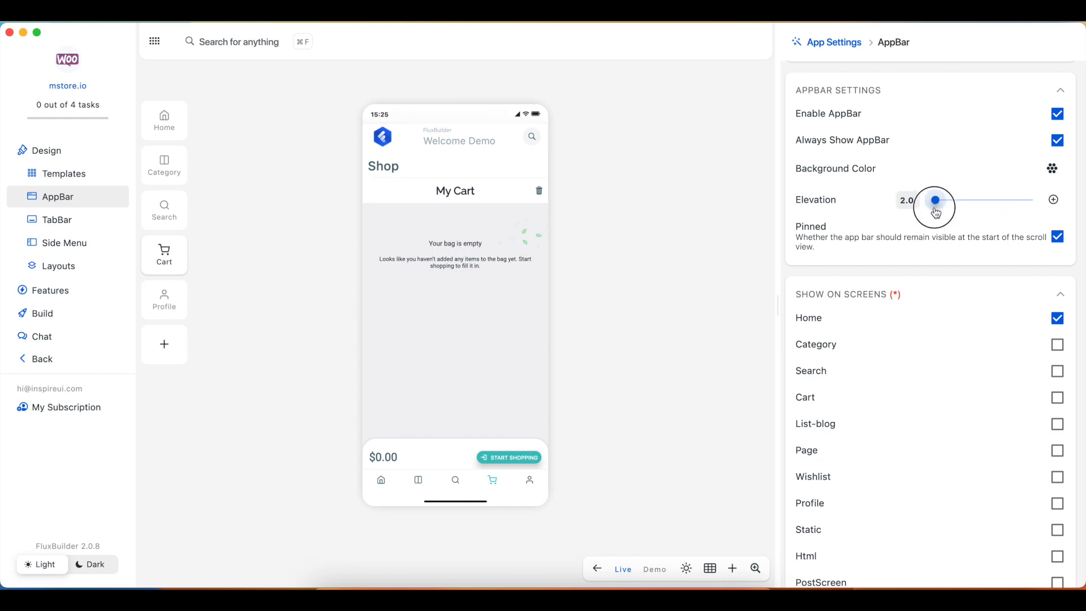
pyautogui.moveTo(1039, 209); pyautogui.dragTo(930, 212)
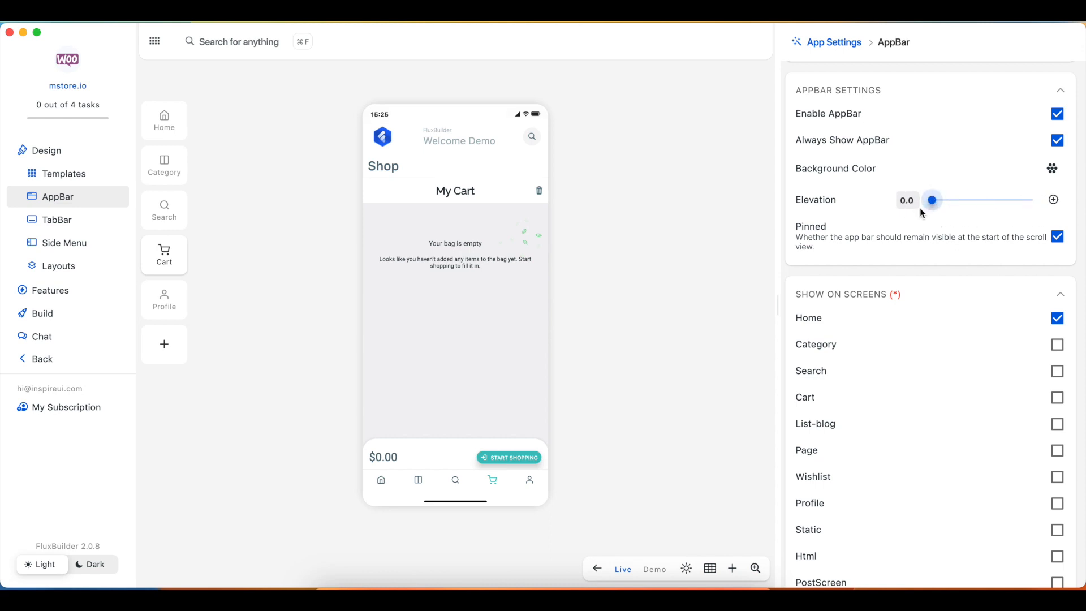
# - Show the Home screen in the preview with the AppBar settings open, and check how the pinned AppBar behaves while scrolling
pyautogui.click(382, 480)
pyautogui.click(61, 201)
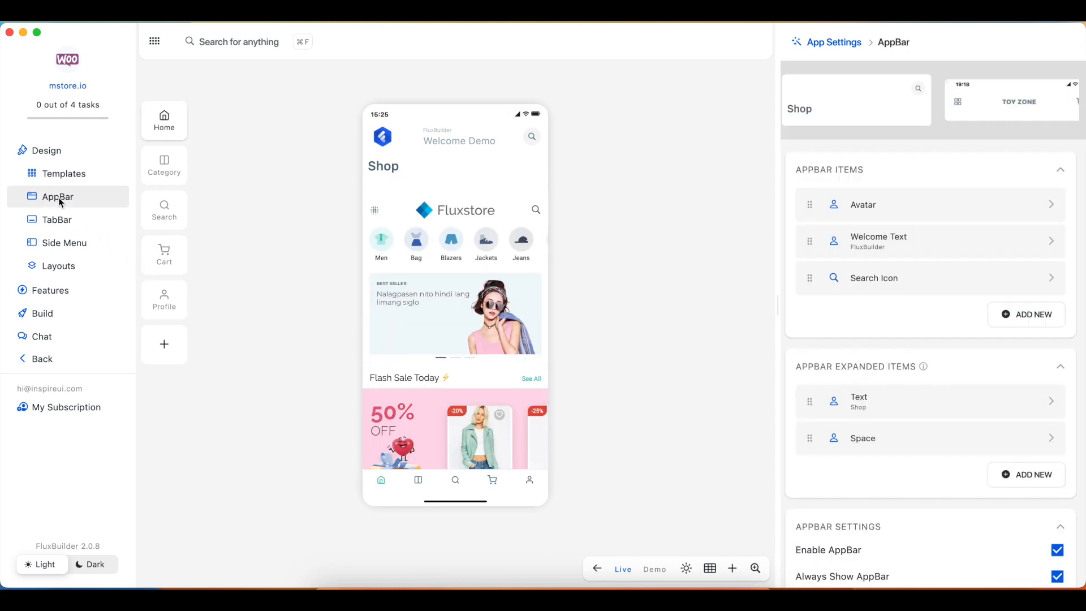
pyautogui.moveTo(972, 354); pyautogui.dragTo(952, 66)
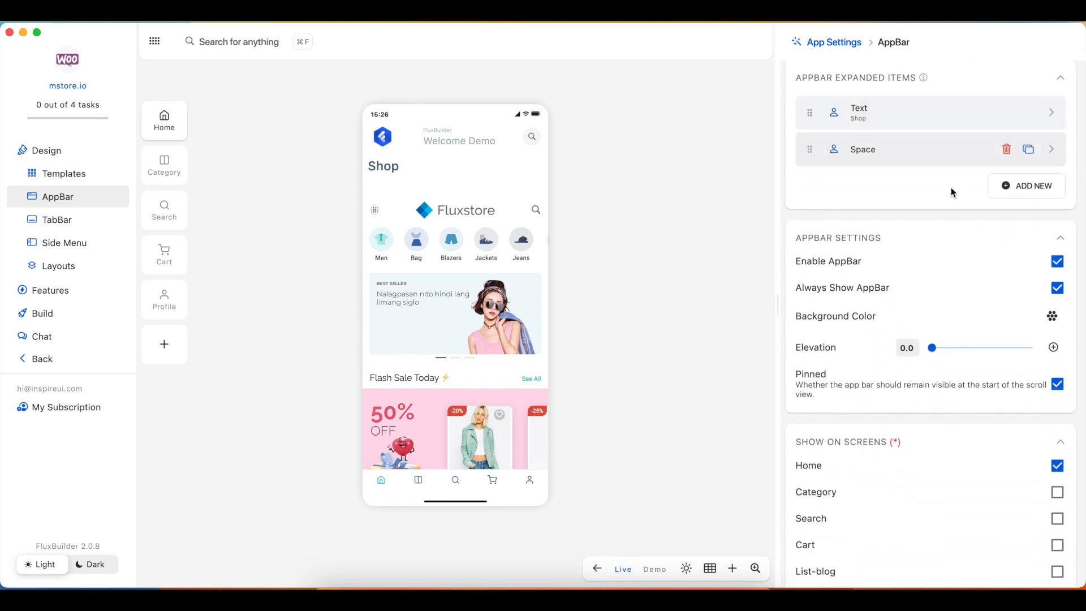
pyautogui.moveTo(931, 351)
pyautogui.mouseDown()
pyautogui.moveTo(990, 353)
pyautogui.moveTo(933, 360)
pyautogui.mouseUp()
pyautogui.scroll(-4, 493, 294)
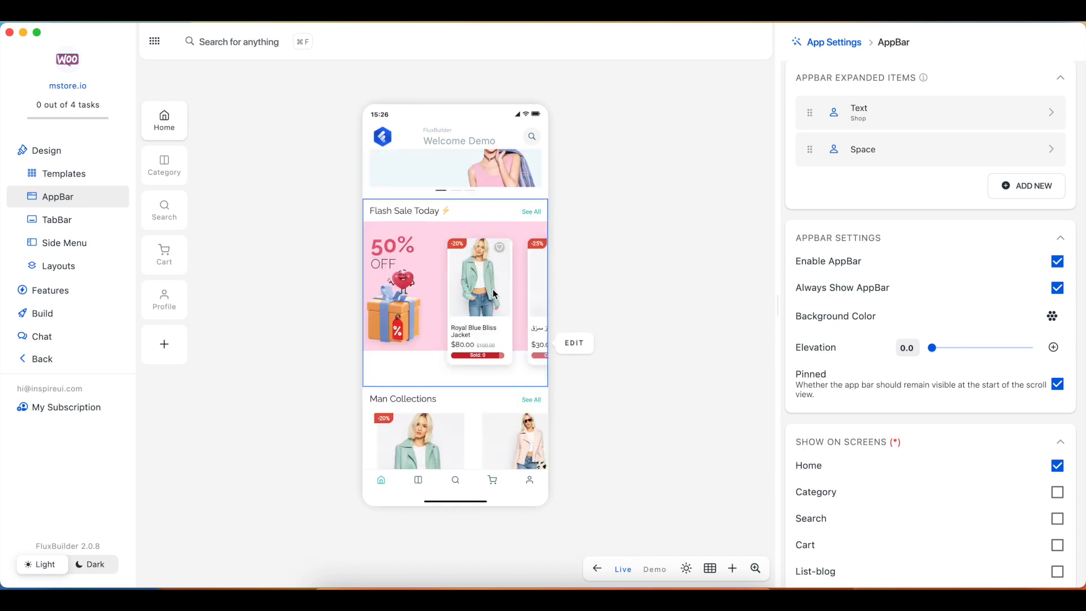
pyautogui.scroll(4, 494, 294)
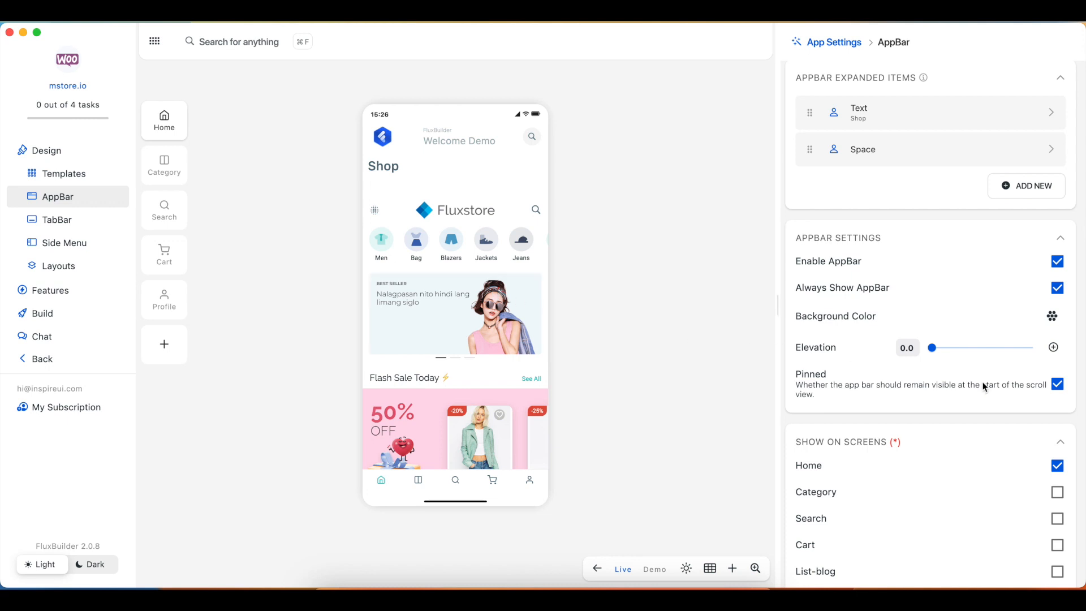
# - Disable Pinned for the AppBar, and check how Floating and Snap behave while the Home preview scrolls
pyautogui.click(1058, 385)
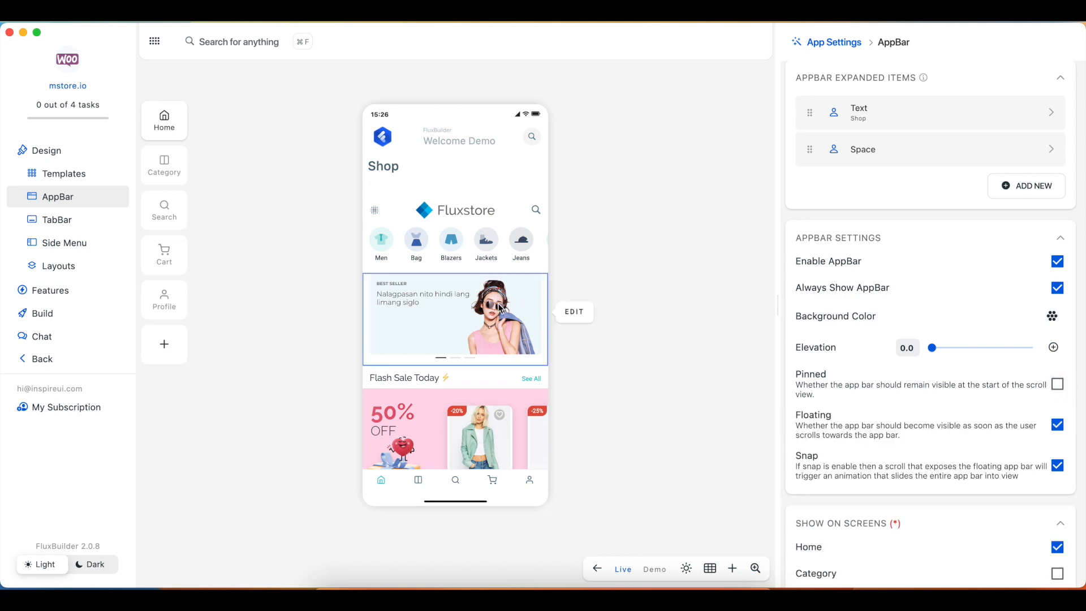
pyautogui.scroll(-4, 496, 305)
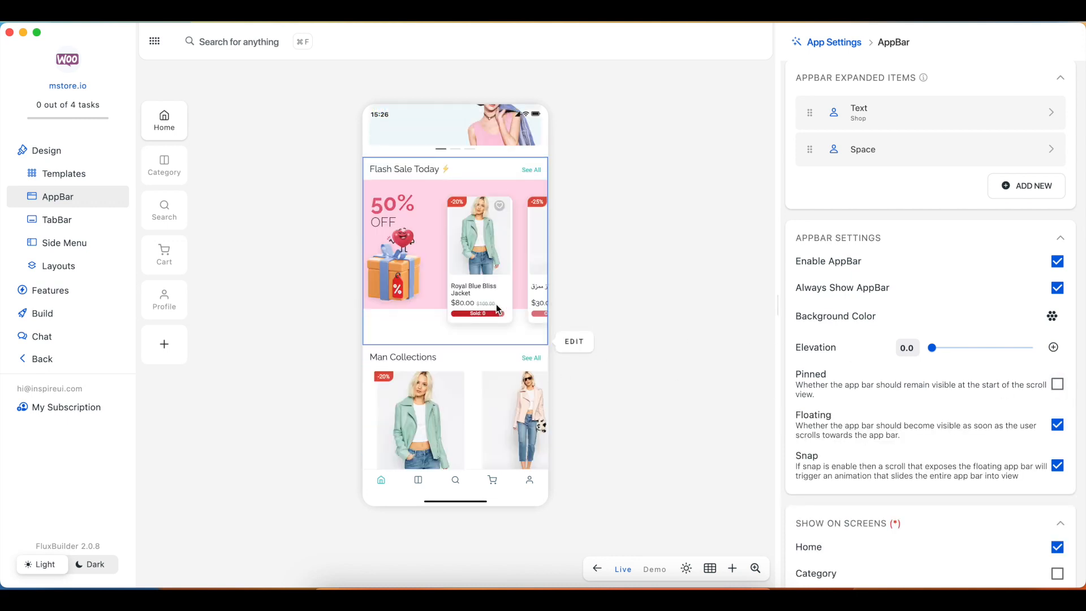
pyautogui.scroll(-2, 496, 304)
pyautogui.scroll(6, 496, 304)
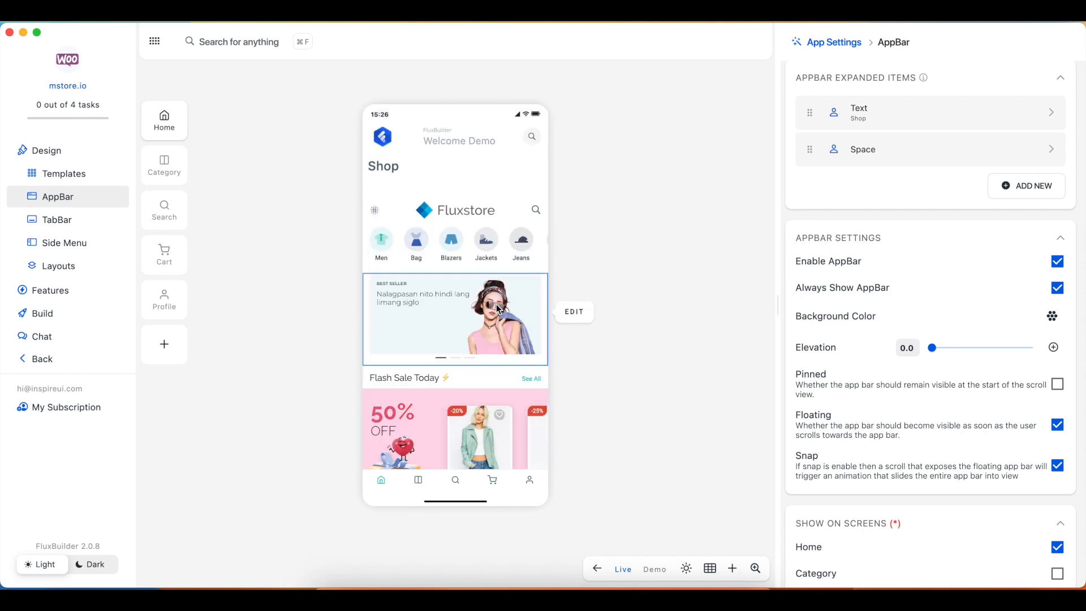
pyautogui.scroll(-2, 496, 304)
pyautogui.scroll(2, 496, 304)
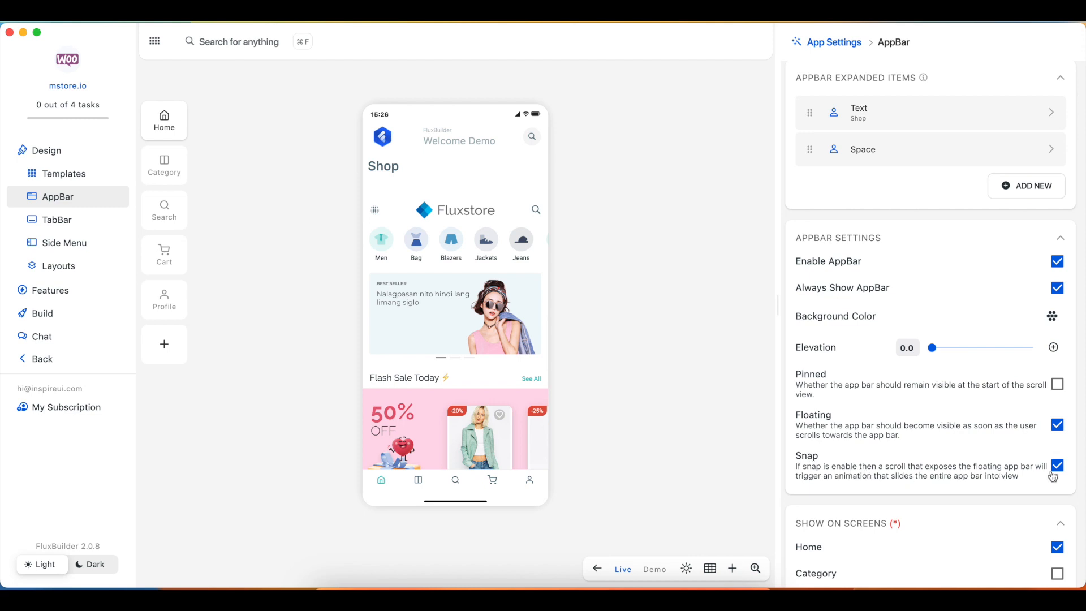
# - Disable Snap for the floating AppBar, and check its behavior while the Home preview scrolls
pyautogui.click(1060, 469)
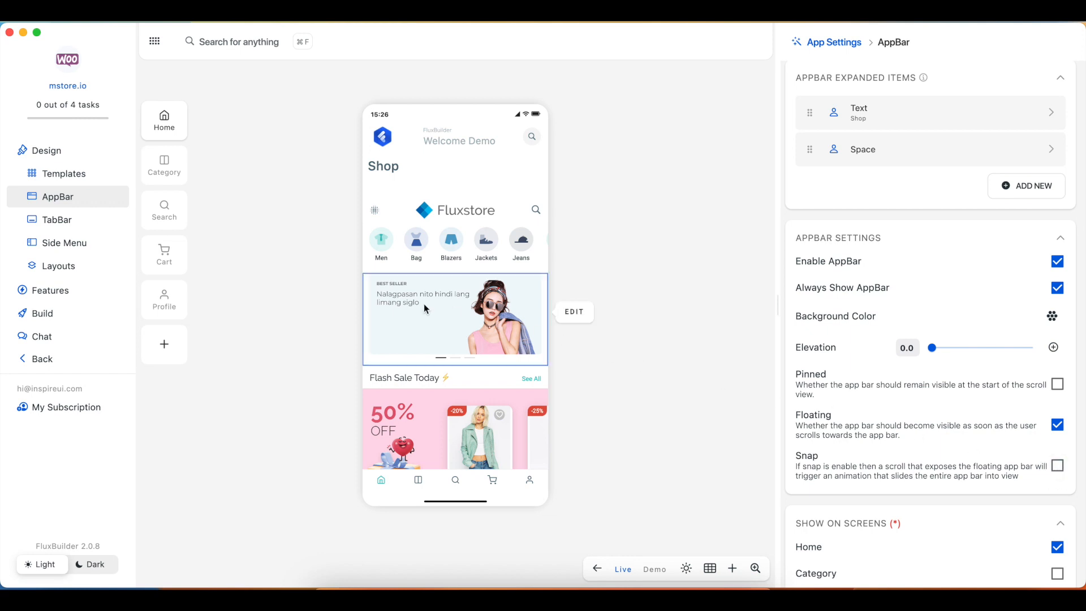
pyautogui.scroll(-4, 424, 307)
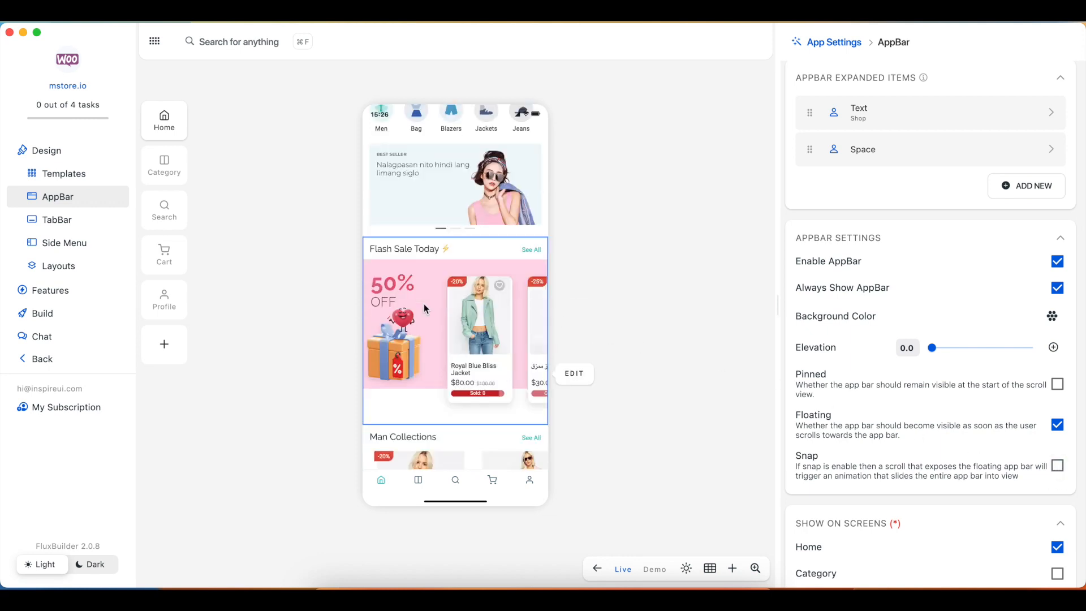
pyautogui.scroll(3, 424, 305)
pyautogui.scroll(2, 426, 309)
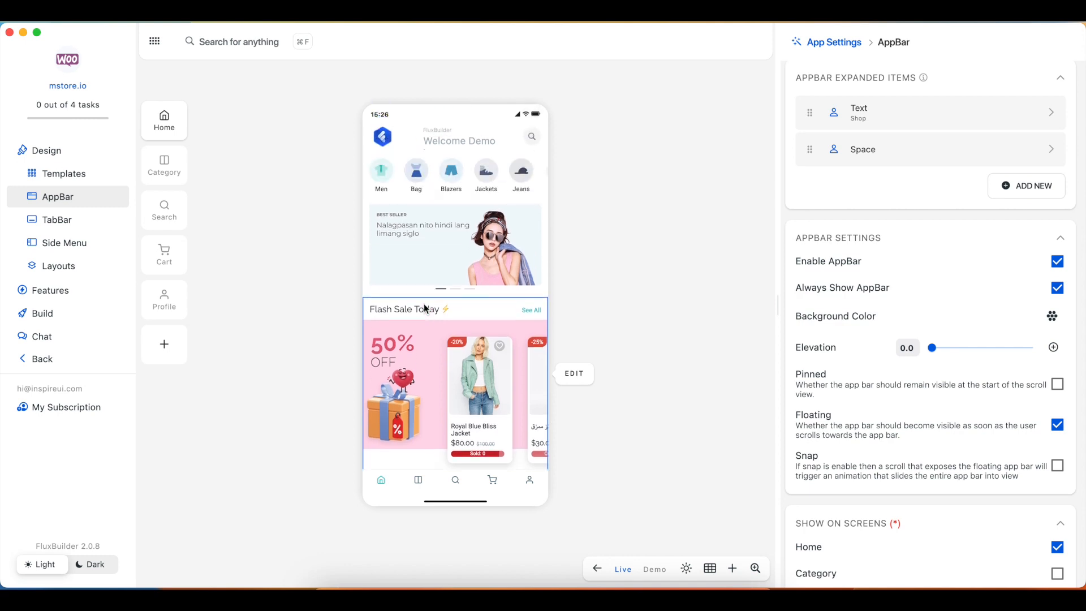
pyautogui.scroll(2, 426, 309)
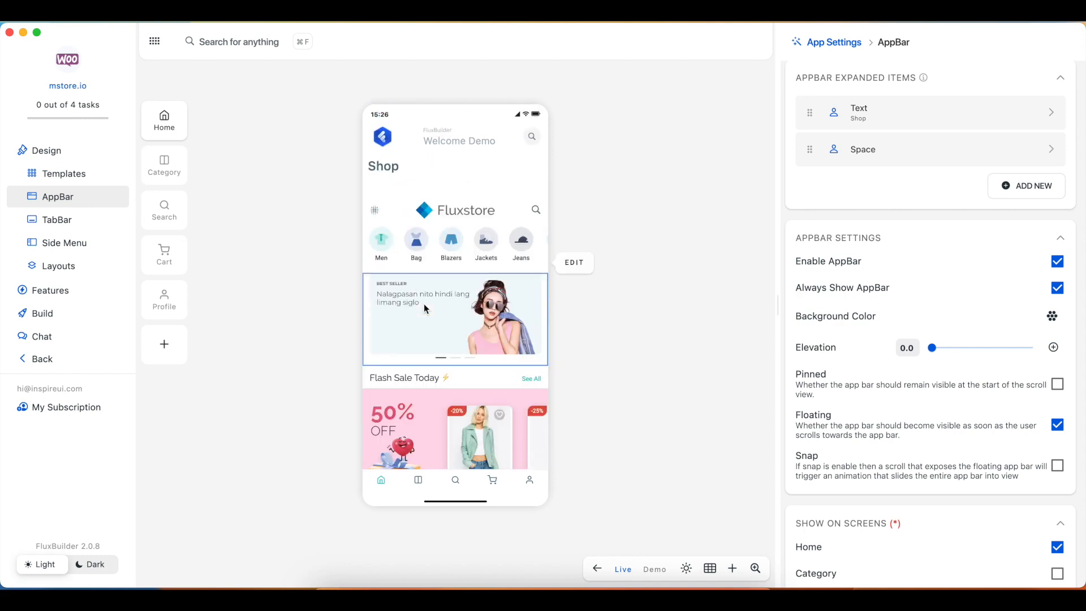
pyautogui.scroll(-5, 426, 308)
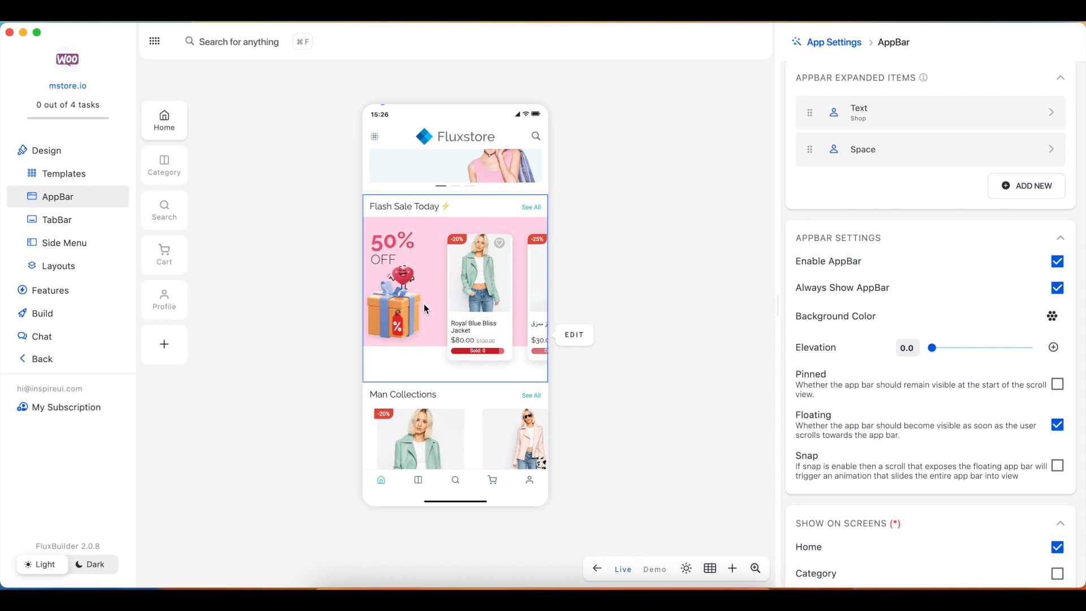
pyautogui.scroll(3, 425, 308)
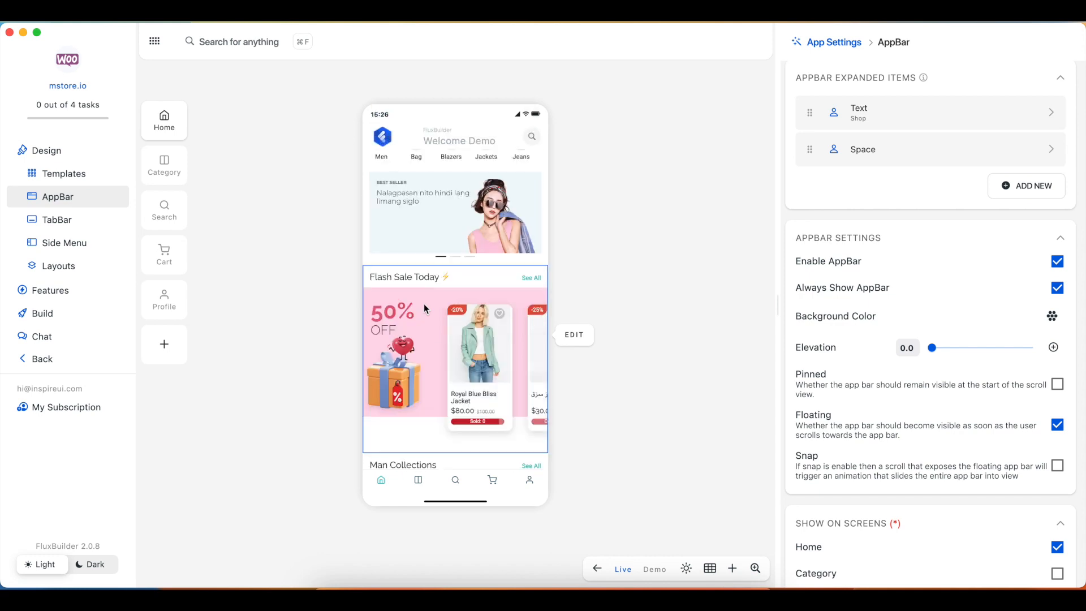
pyautogui.scroll(4, 425, 308)
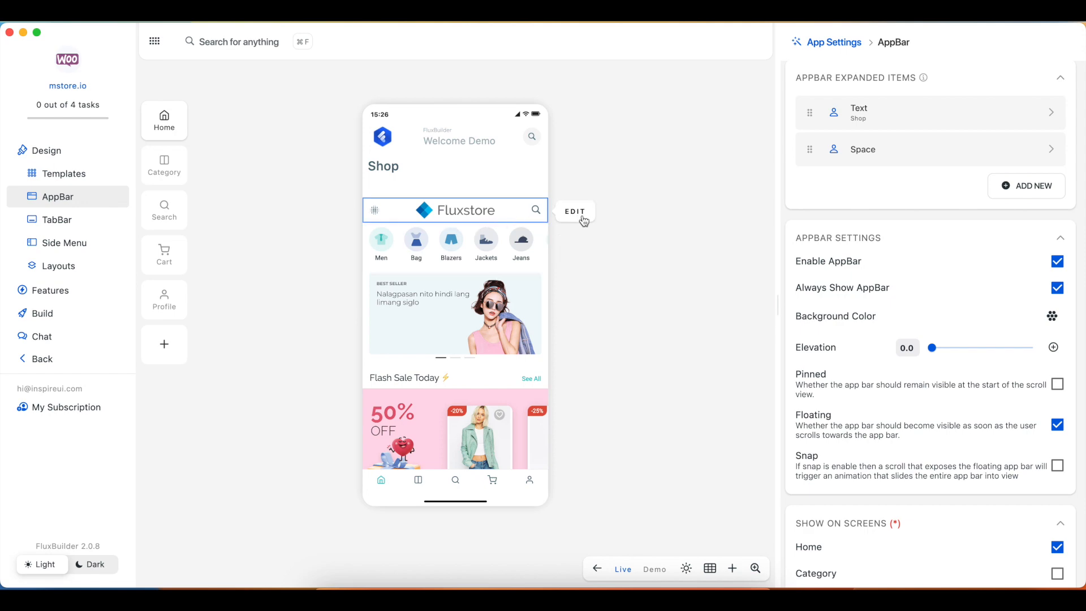
# - Delete the Fluxstore logo section from the Home layout, and check the floating AppBar without Snap while the page scrolls
pyautogui.click(584, 219)
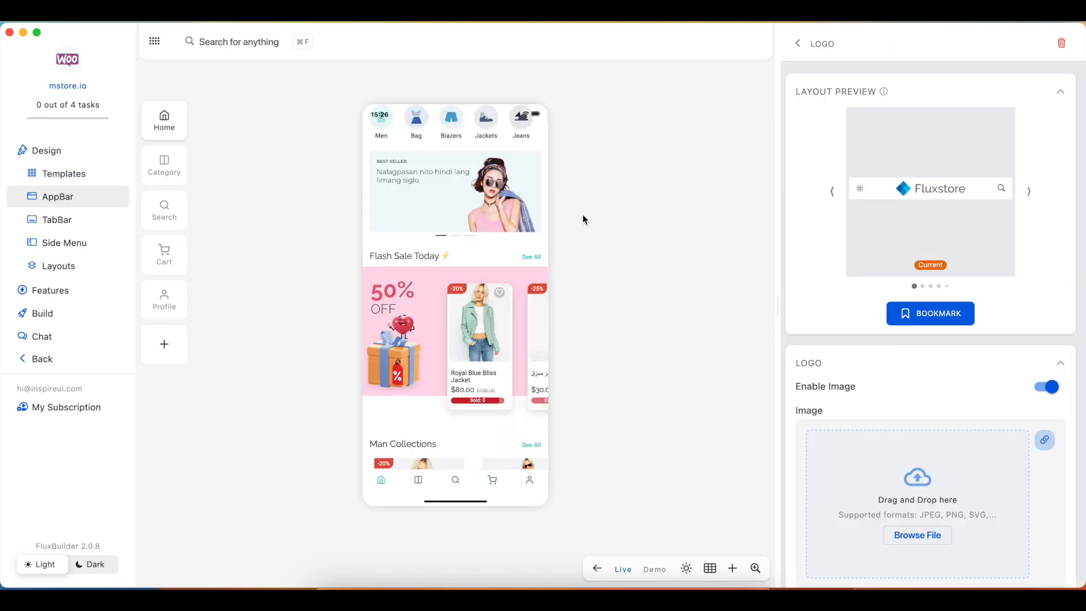
pyautogui.click(1062, 44)
pyautogui.click(585, 342)
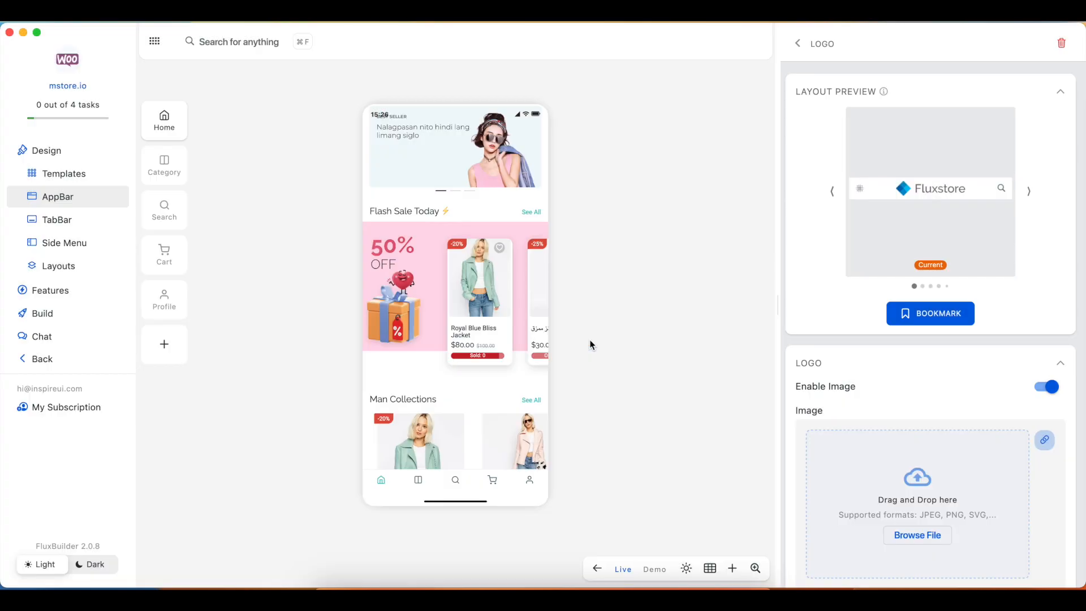
pyautogui.scroll(3, 490, 315)
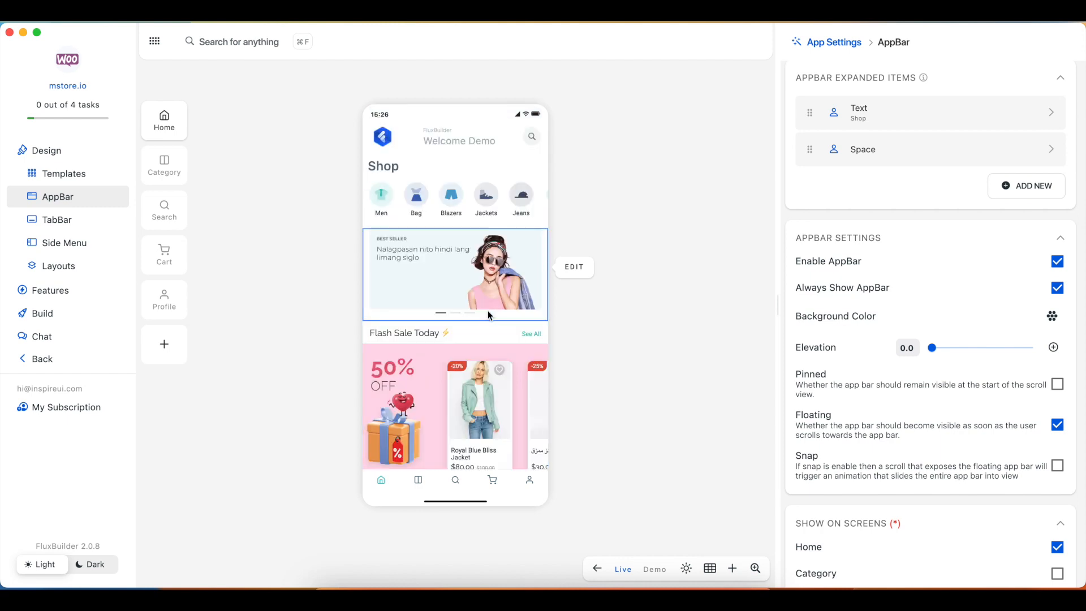
pyautogui.scroll(-2, 490, 315)
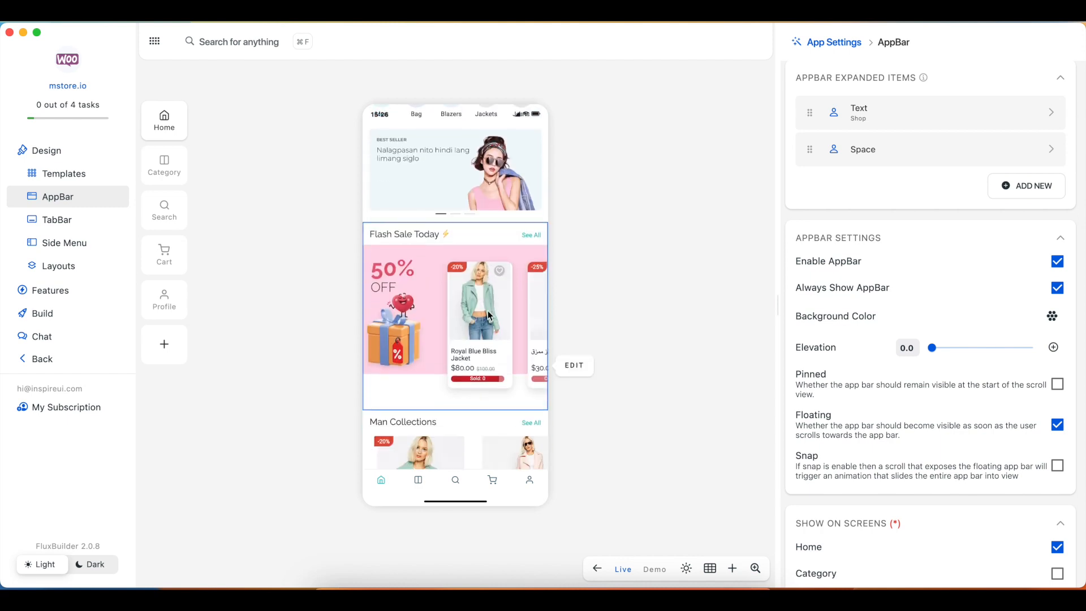
pyautogui.scroll(3, 490, 316)
pyautogui.scroll(-2, 490, 316)
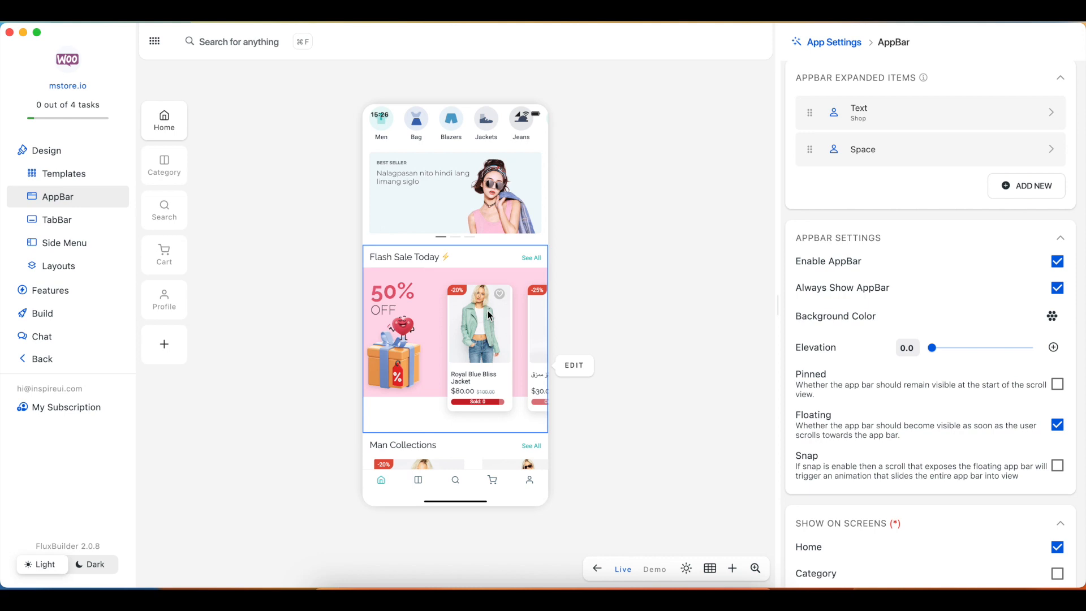
pyautogui.scroll(1, 490, 315)
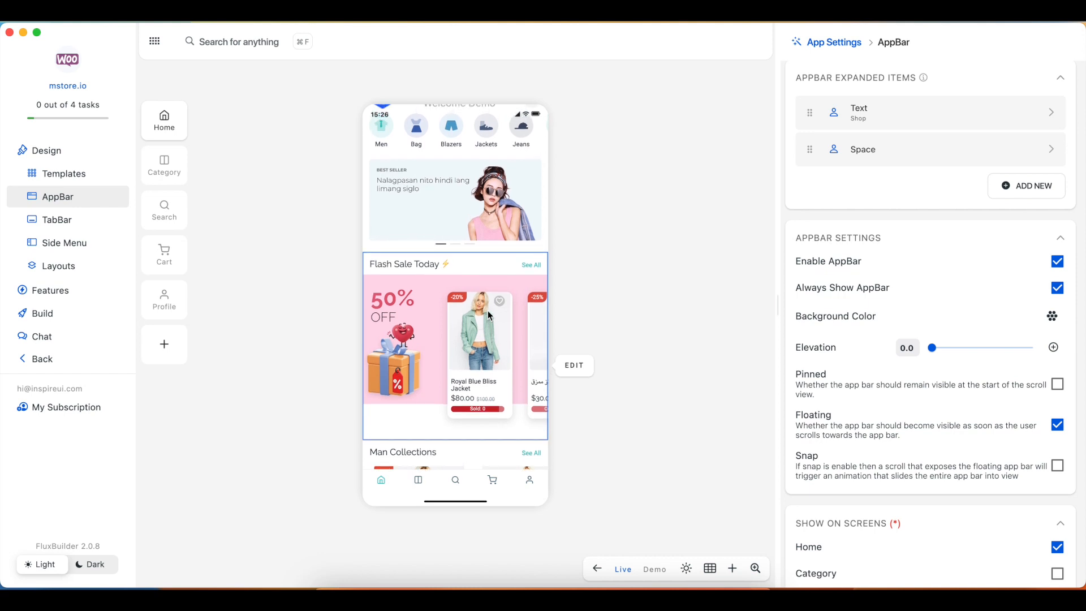
pyautogui.scroll(1, 488, 311)
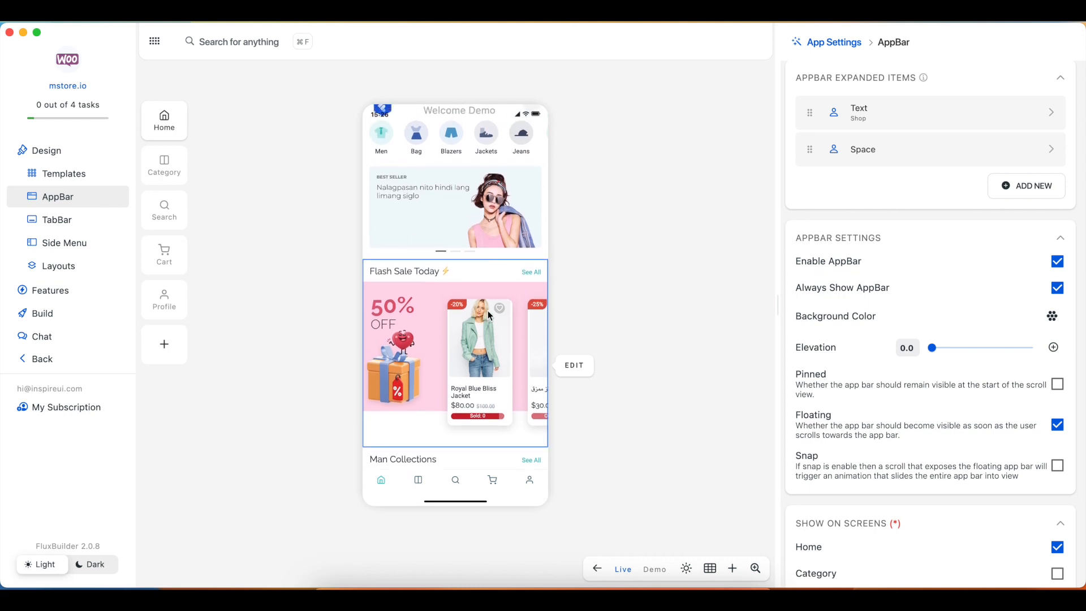
# - Enable Snap for the floating AppBar, and check how it behaves while the Home preview scrolls
pyautogui.scroll(2, 488, 311)
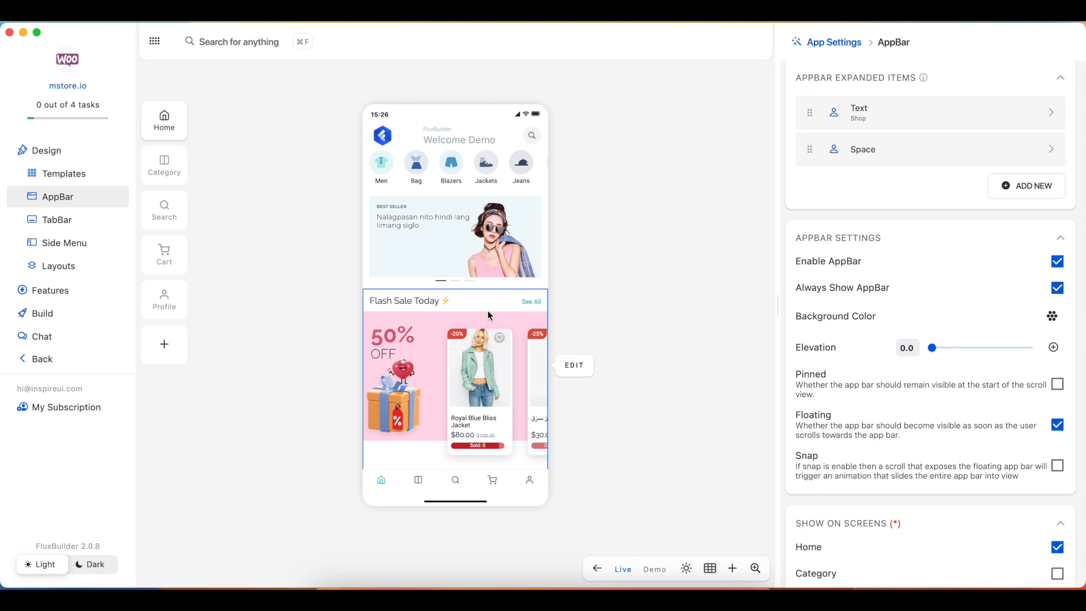
pyautogui.scroll(2, 487, 311)
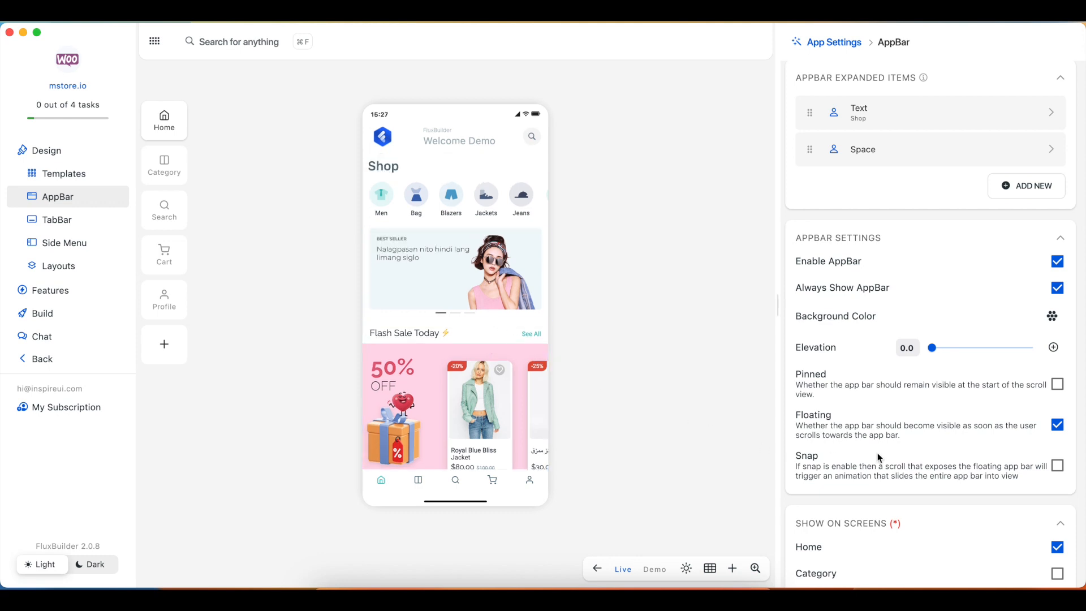
pyautogui.click(1057, 467)
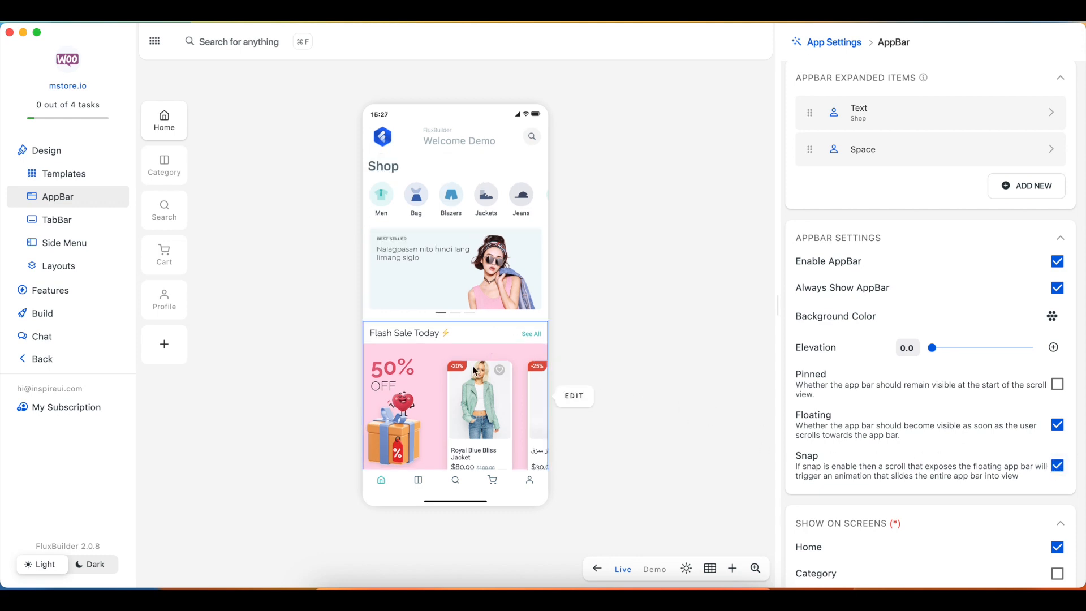
pyautogui.scroll(-3, 474, 370)
pyautogui.scroll(-3, 474, 370)
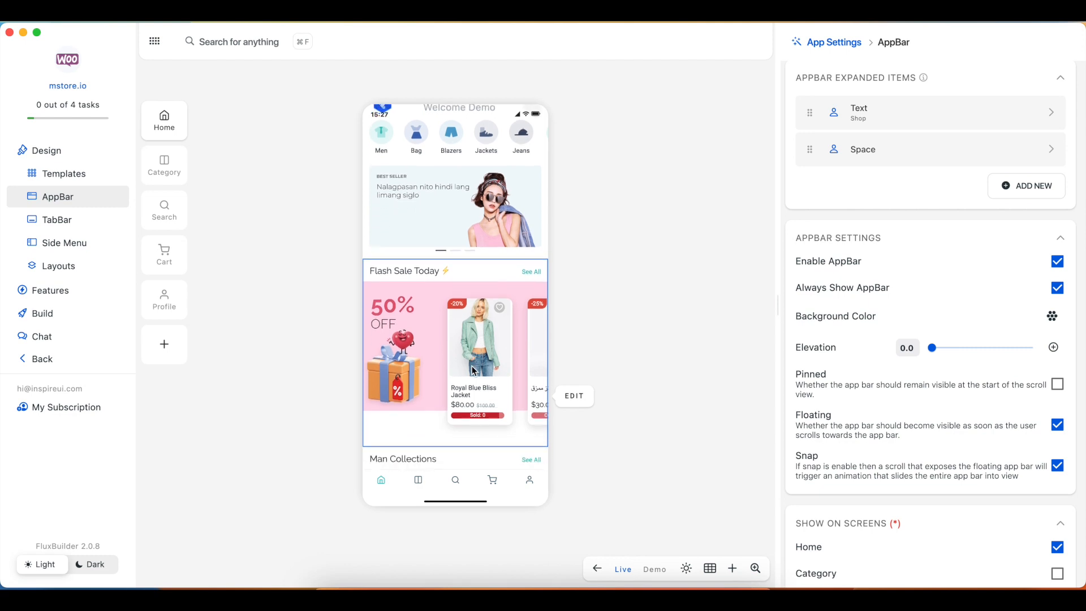
pyautogui.scroll(-5, 474, 370)
pyautogui.scroll(1, 474, 370)
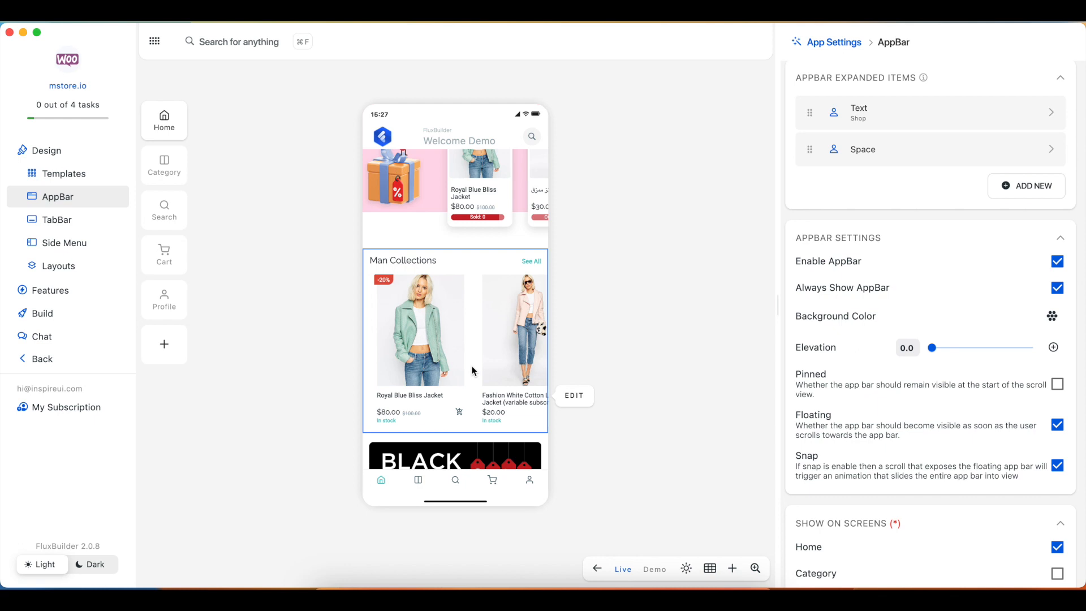
pyautogui.scroll(7, 474, 371)
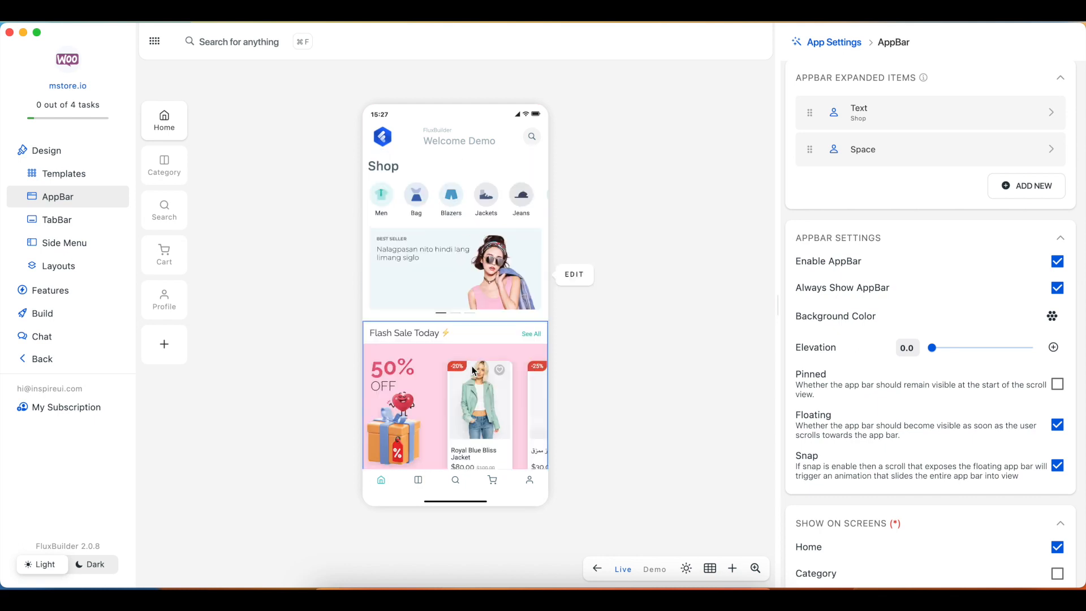
# - Disable both Snap and Floating for the AppBar, and check its behavior while the Home preview scrolls
pyautogui.click(1058, 465)
pyautogui.click(1057, 424)
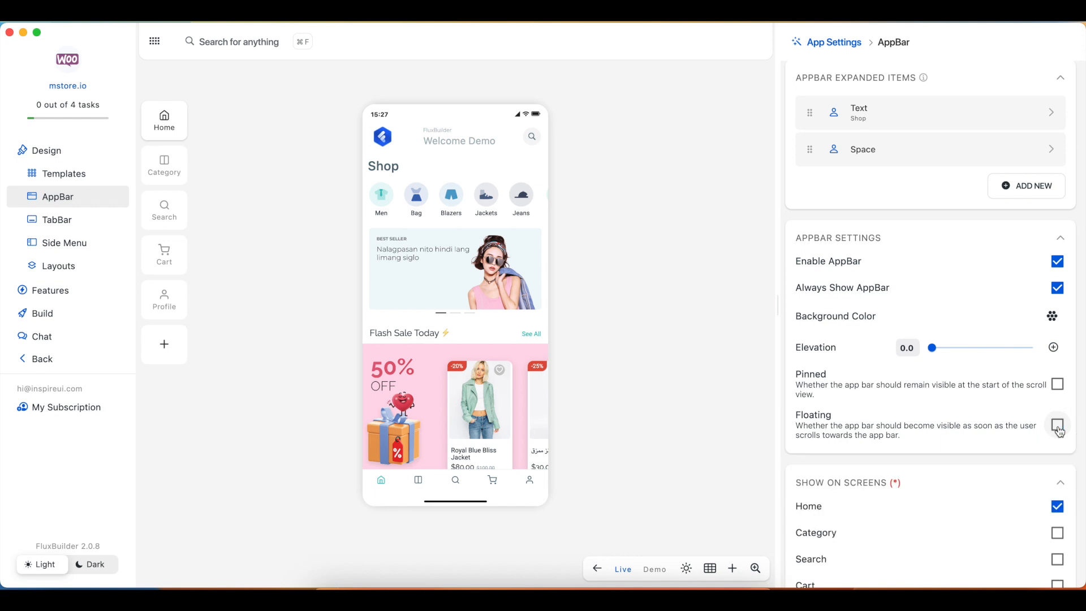
pyautogui.scroll(-3, 482, 352)
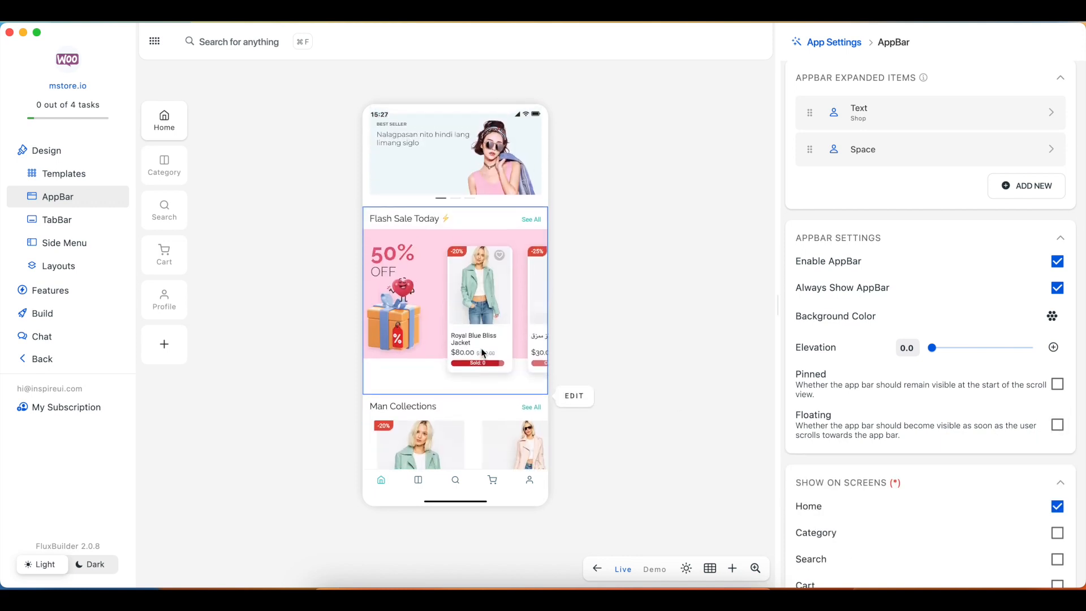
pyautogui.scroll(1, 483, 352)
pyautogui.scroll(3, 483, 352)
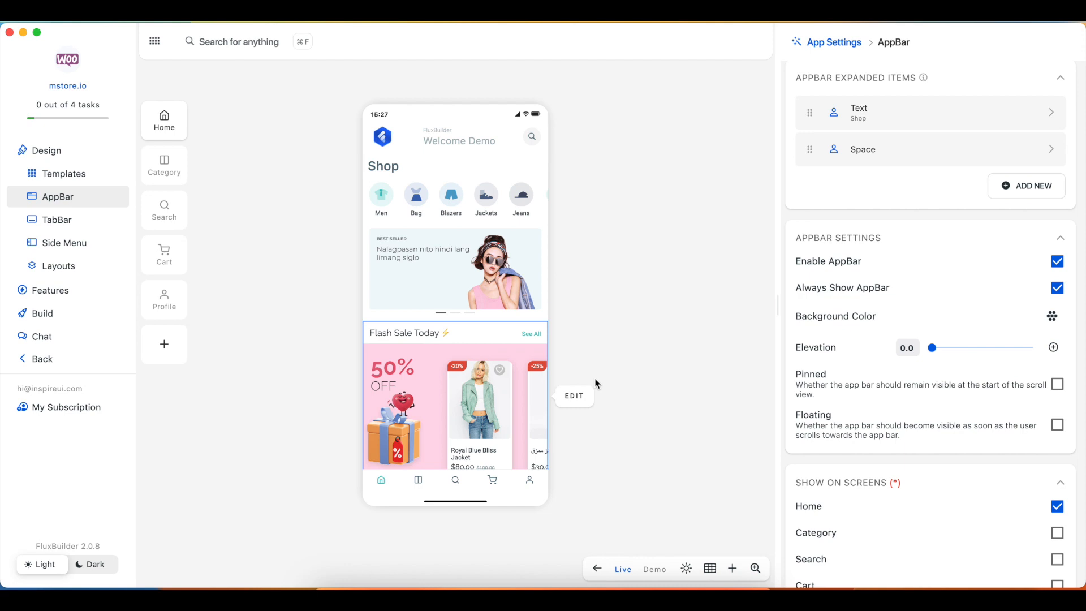
# - Disable Always Show AppBar, and add Profile to the screens that show the AppBar
pyautogui.moveTo(977, 463); pyautogui.dragTo(964, 306)
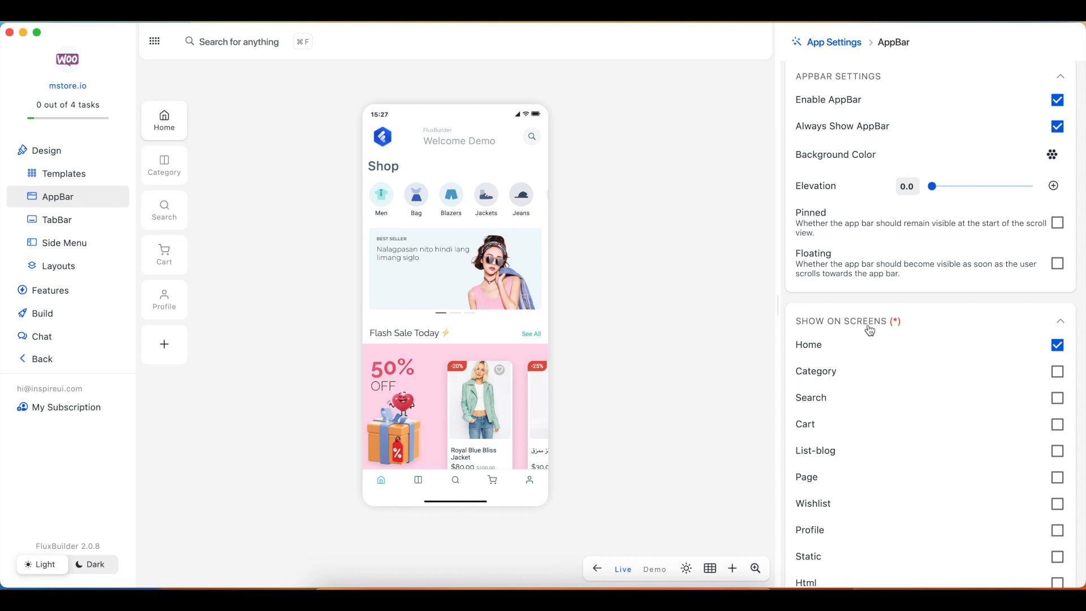
pyautogui.click(1058, 127)
pyautogui.click(1059, 534)
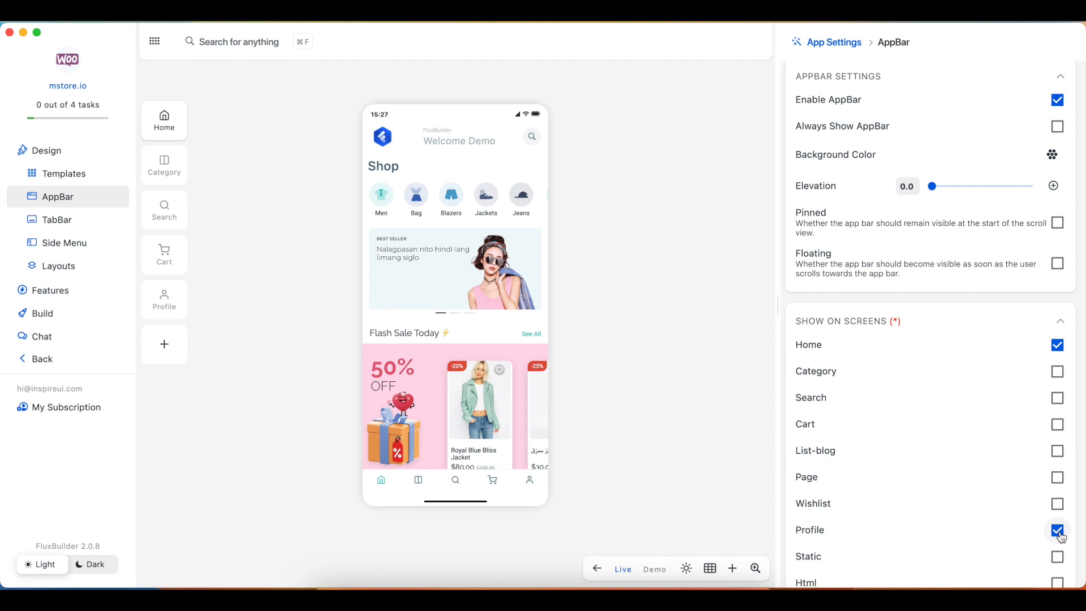
# - Check the AppBar on the Category, Search, Profile and Home screens in the preview, and reopen the AppBar settings
pyautogui.click(419, 482)
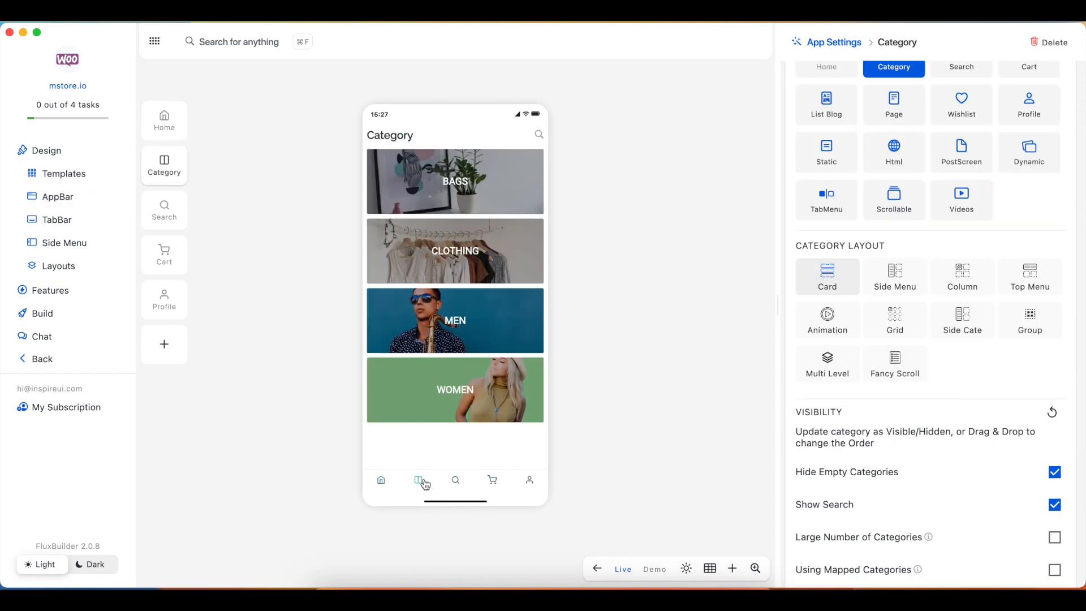
pyautogui.click(458, 483)
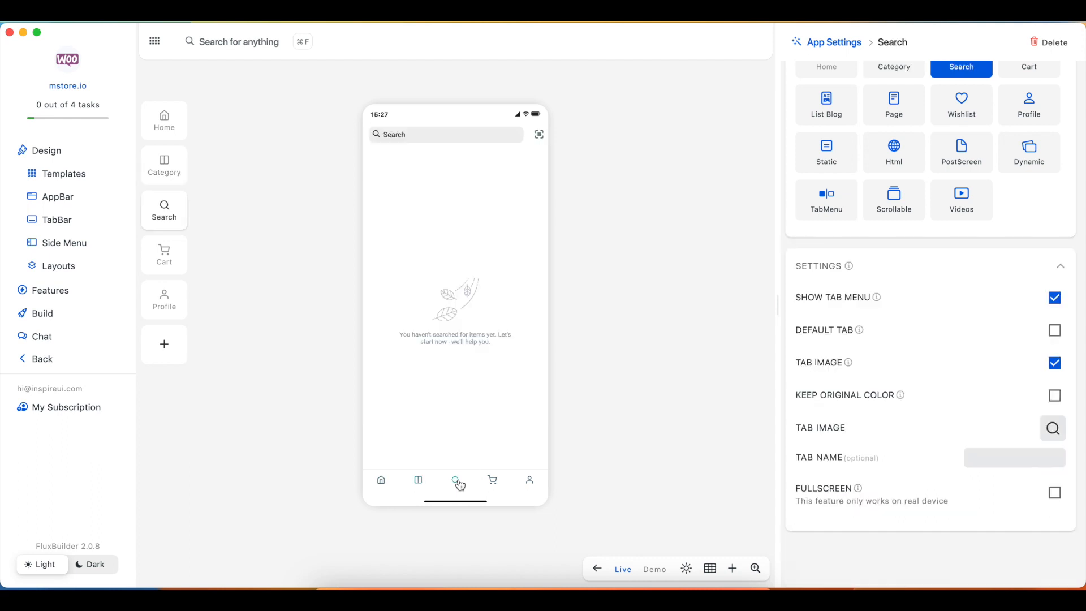
pyautogui.click(532, 485)
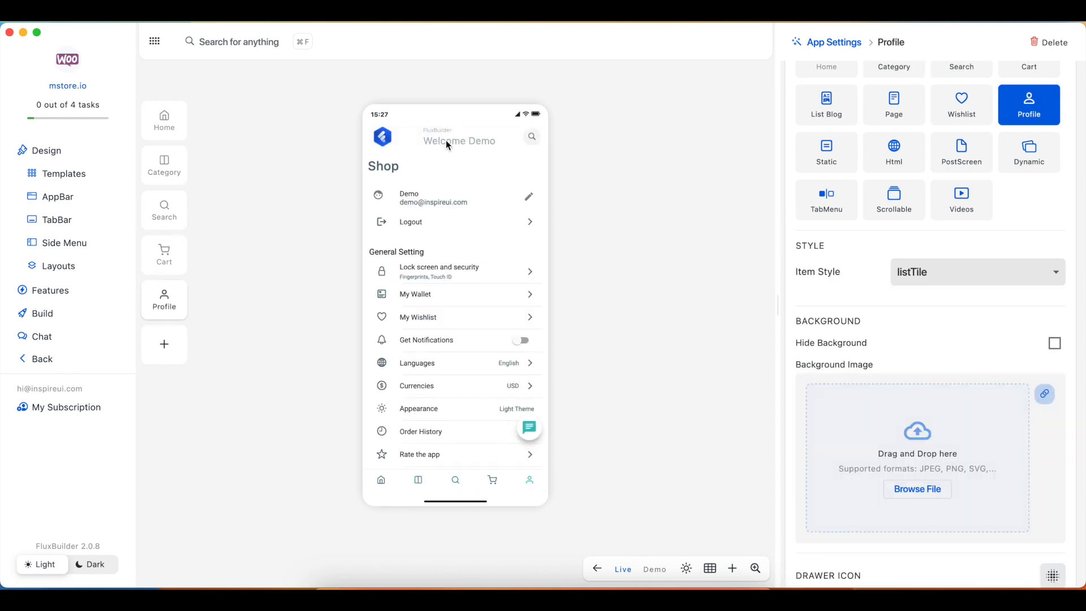
pyautogui.click(384, 481)
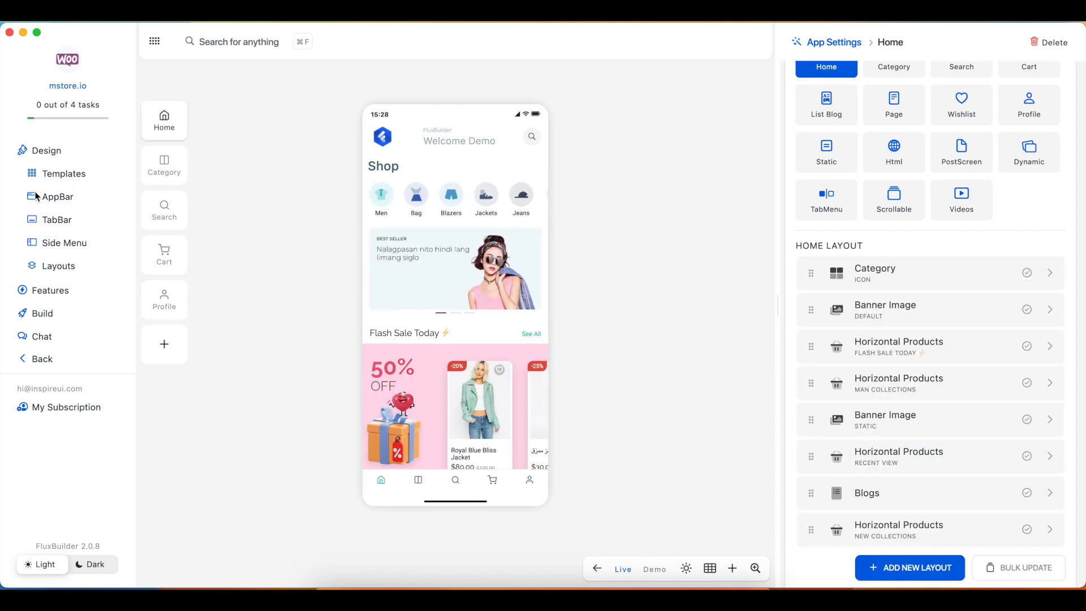
pyautogui.click(76, 198)
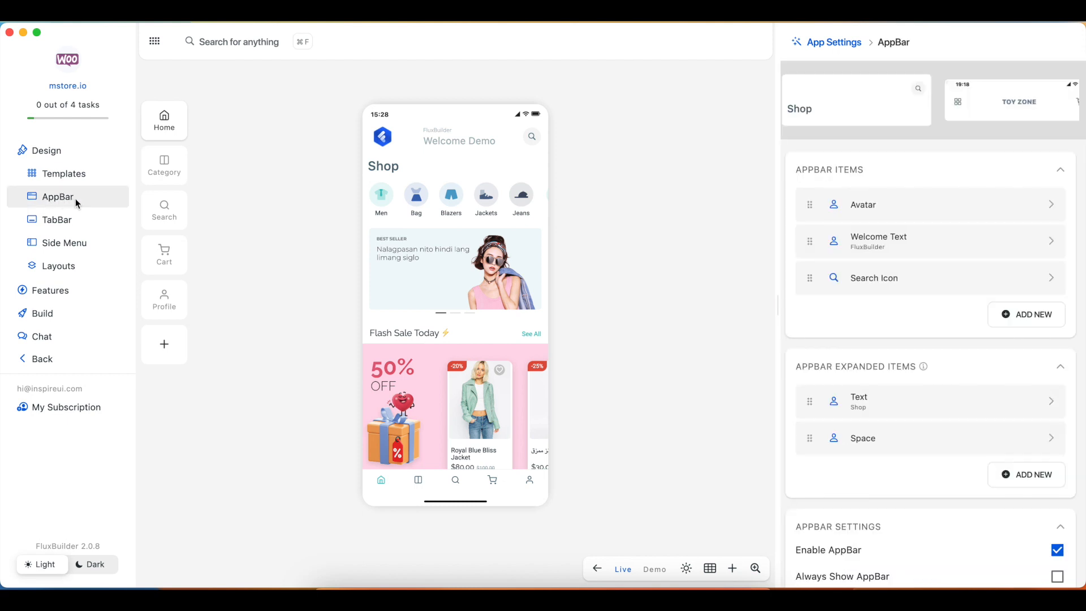